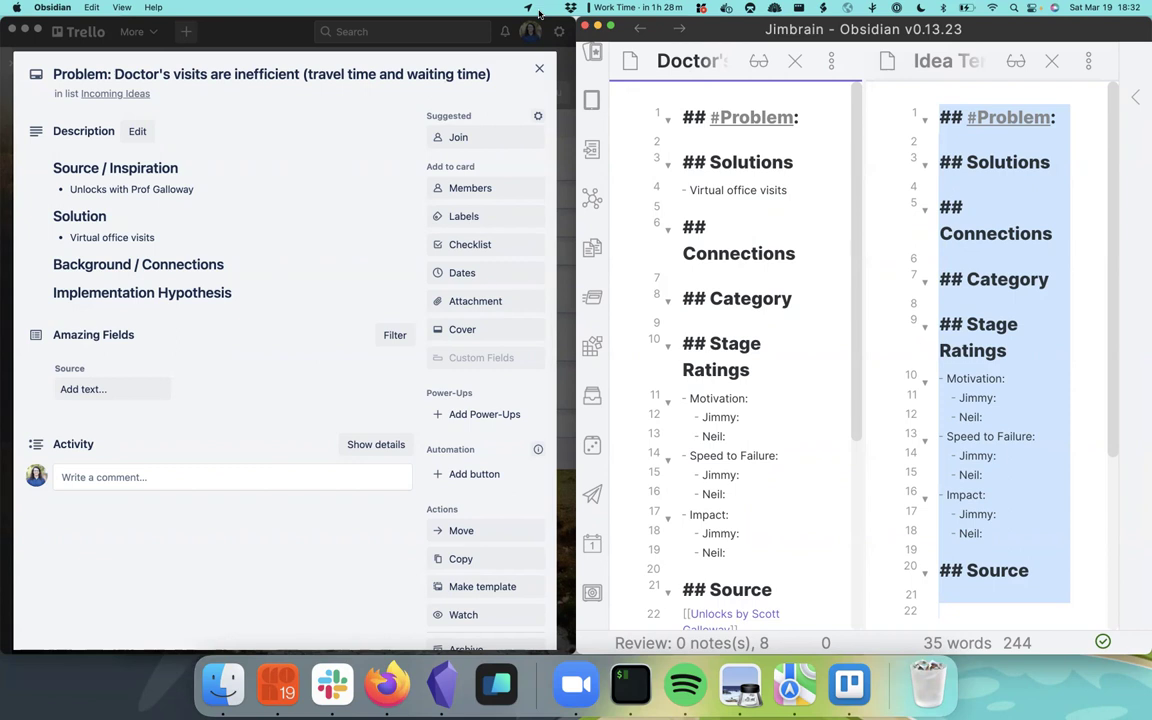
Close the idea template pane and copy the doctor's visits note title into its Problem heading
click(1052, 61)
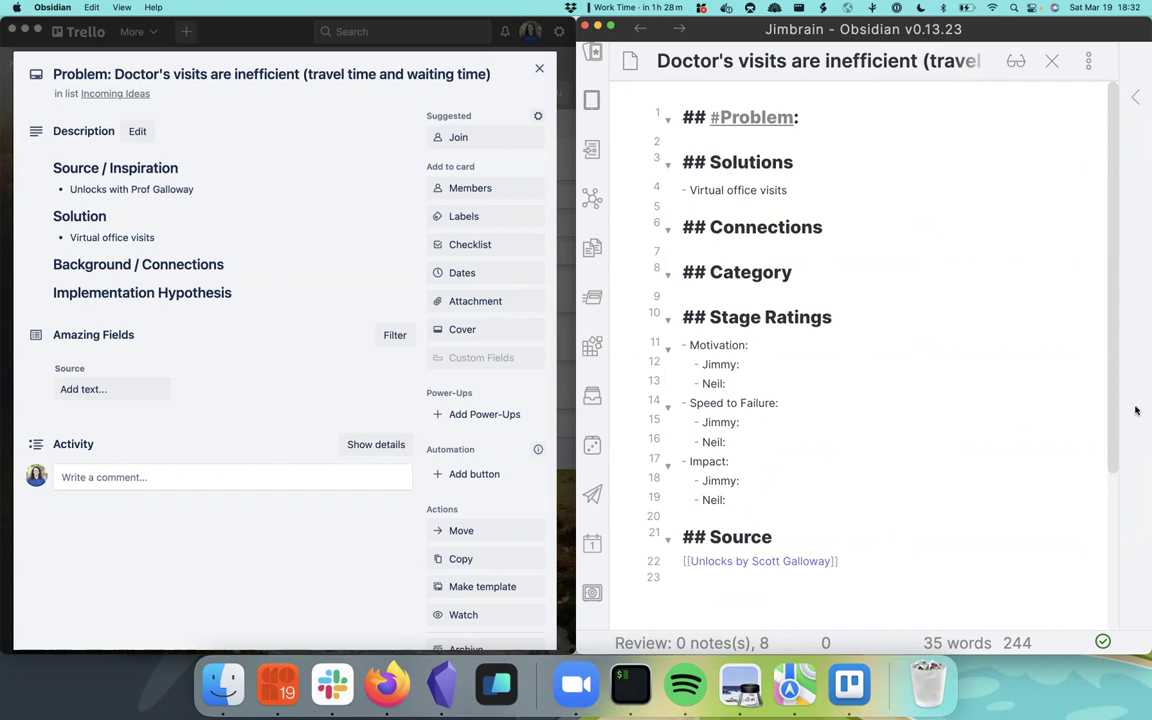
click(744, 111)
double_click(685, 61)
drag(878, 72, 919, 81)
key(super+c)
click(872, 113)
key(super+v)
Add a bullet under the Problem heading that links to the note "03062021 - Levers"
key(Return)
key(Return)
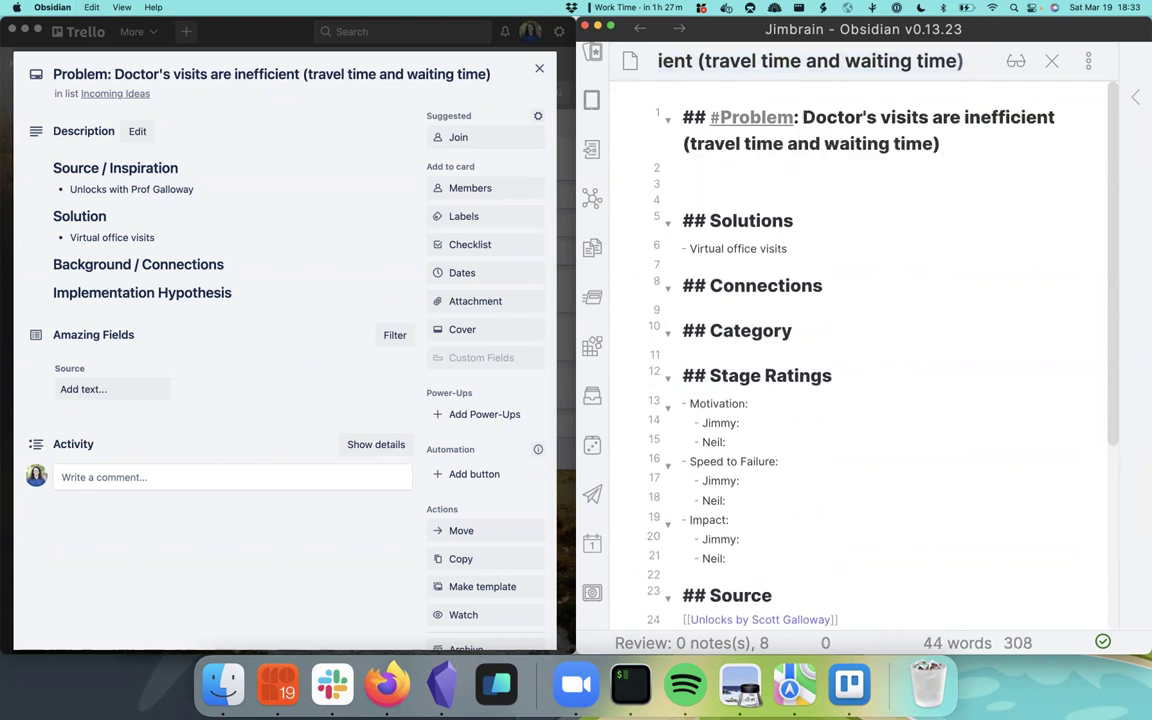
text(- [[)
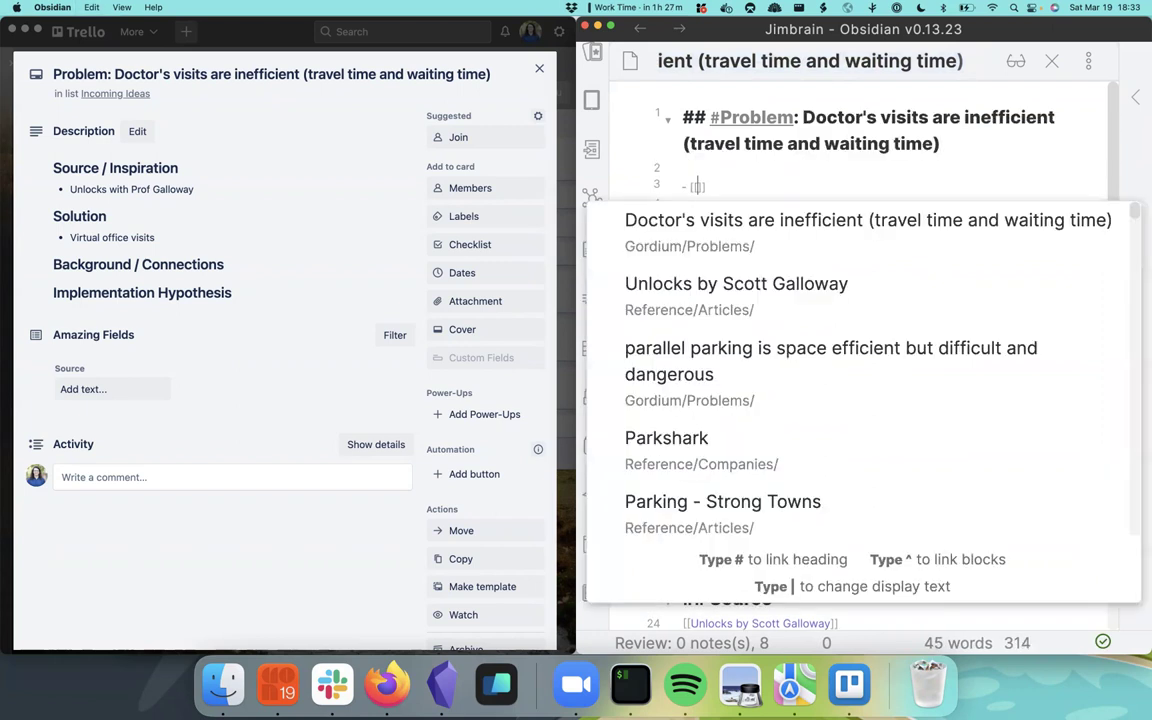
text(lev)
key(Down)
key(Return)
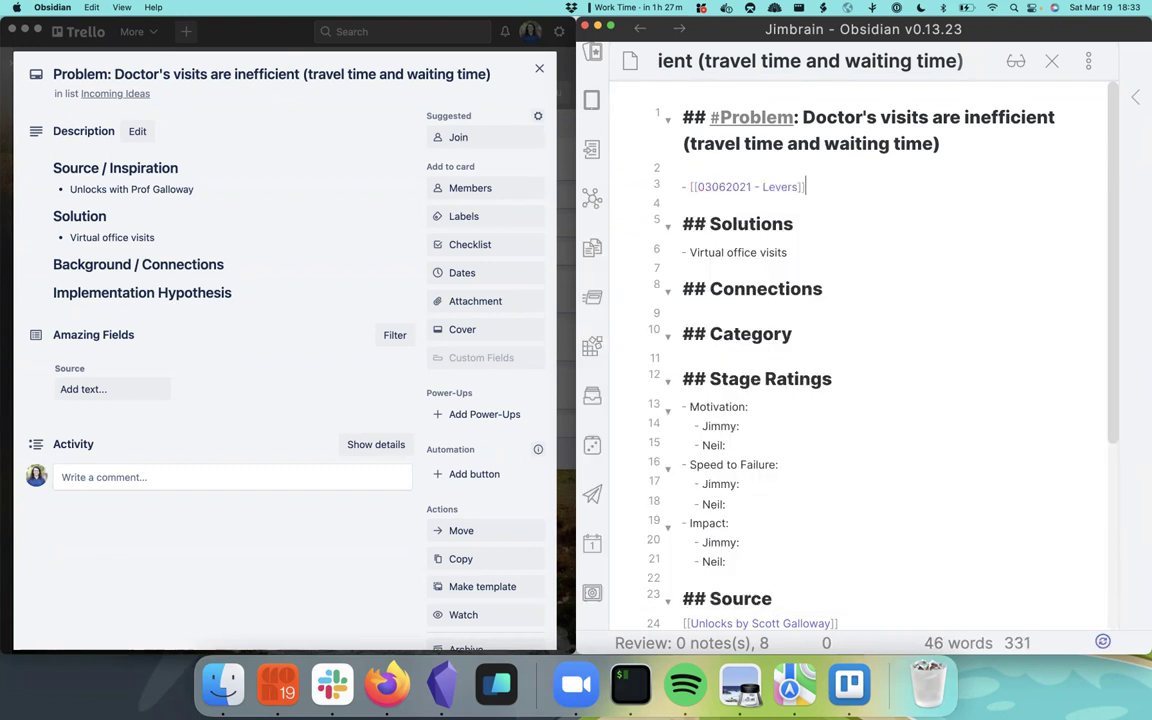
Nest the bullets "Doctor Pay", "Your Pay" and "Hours" under the Levers link
key(Return)
key(Tab)
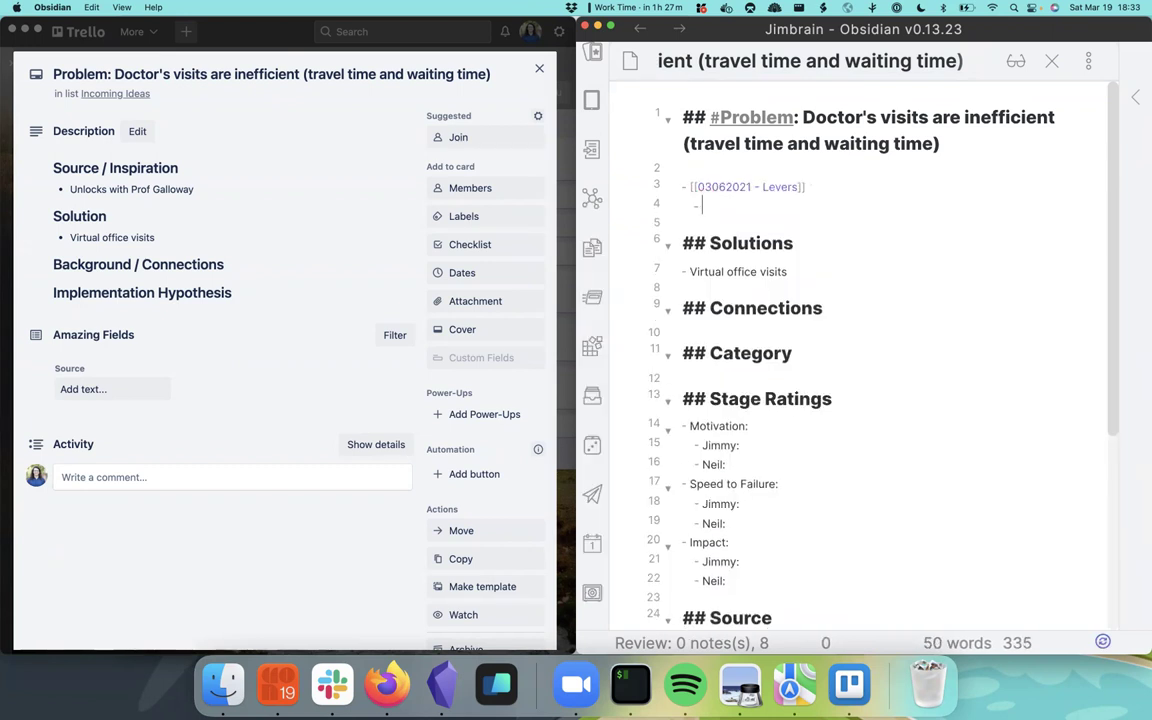
text(Doctor Pay)
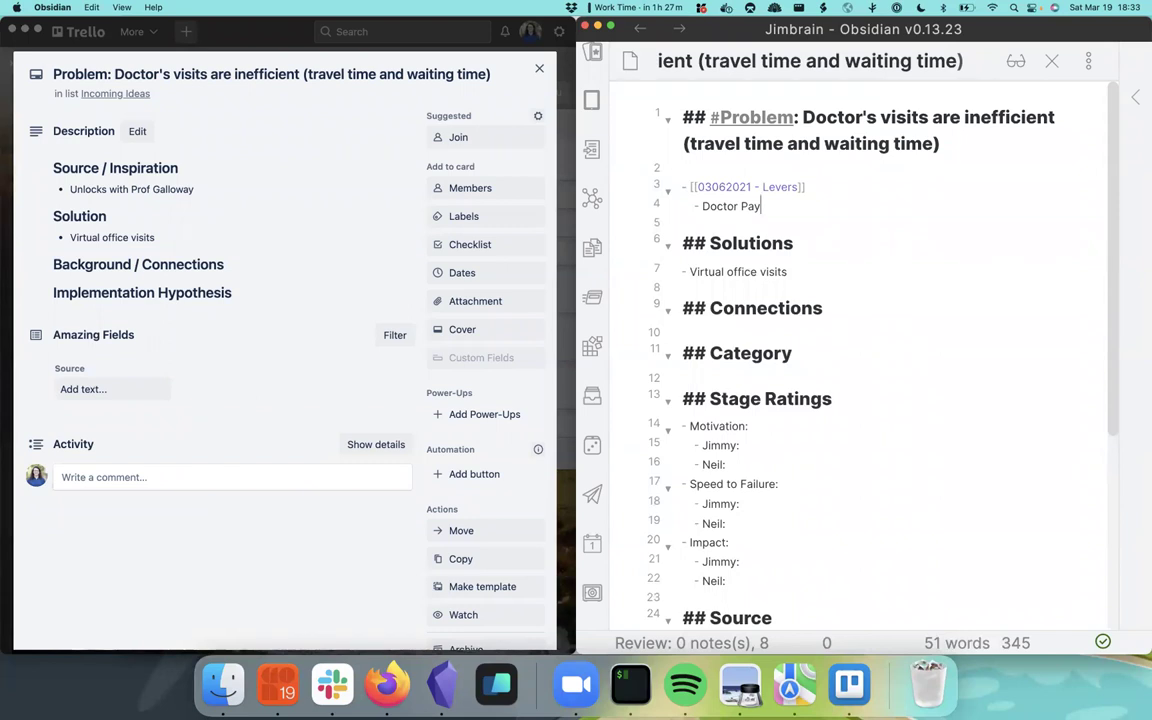
key(Return)
text(Your Pay)
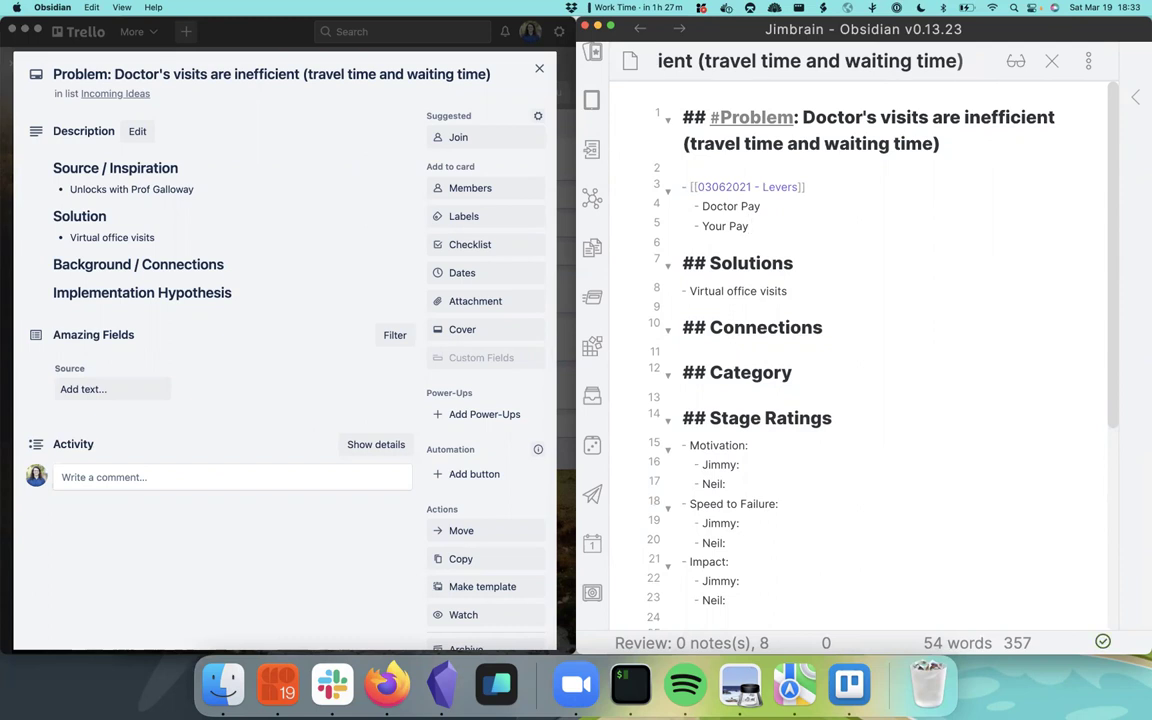
key(Return)
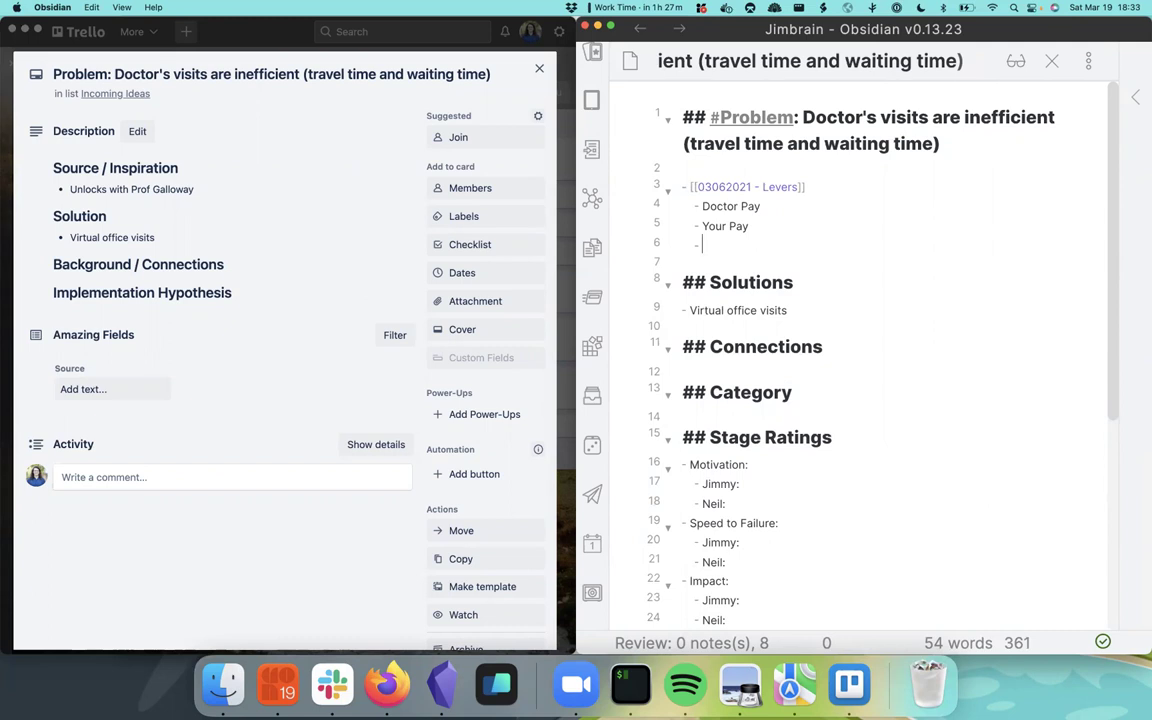
text(Hours)
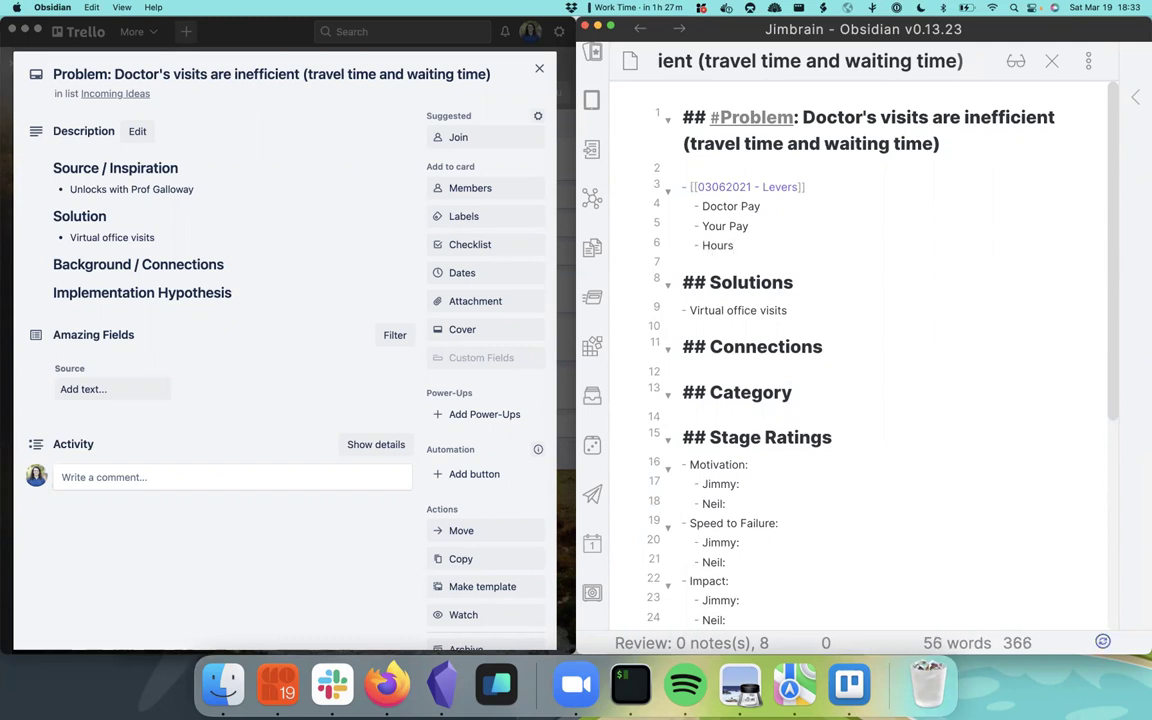
Nest the bullet "Doctor's hours are often the same as yours" under Hours
key(Return)
key(Tab)
text(Doct)
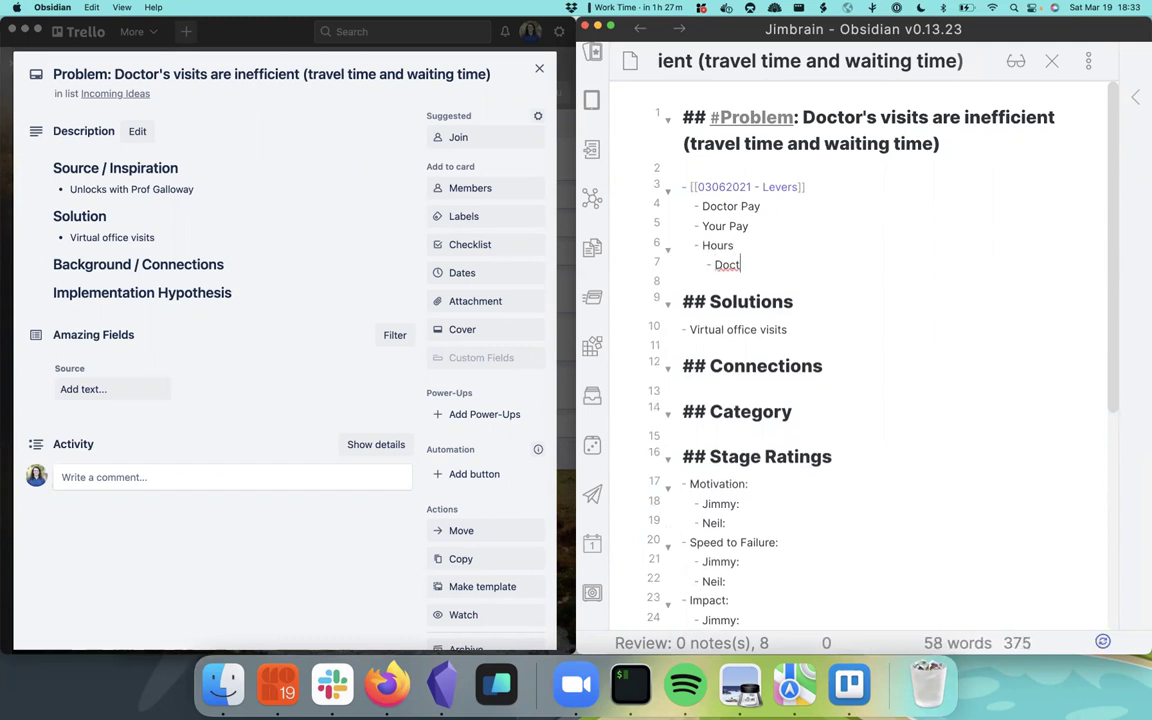
text(or's hours are )
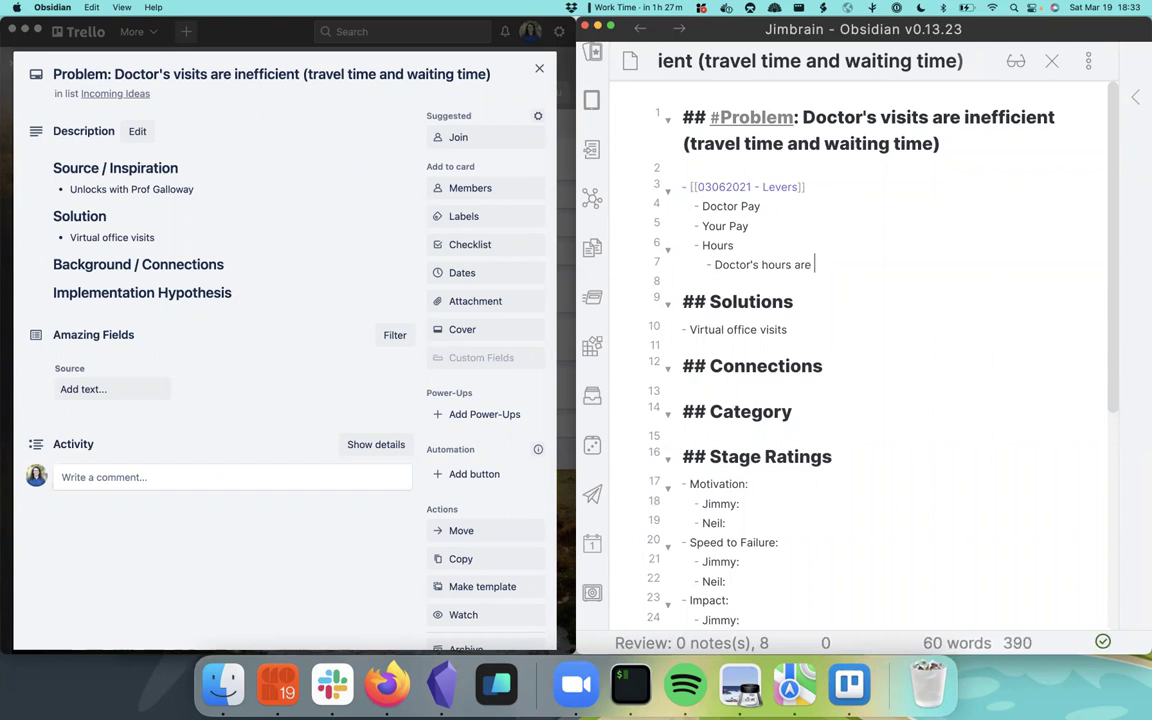
text(often the s)
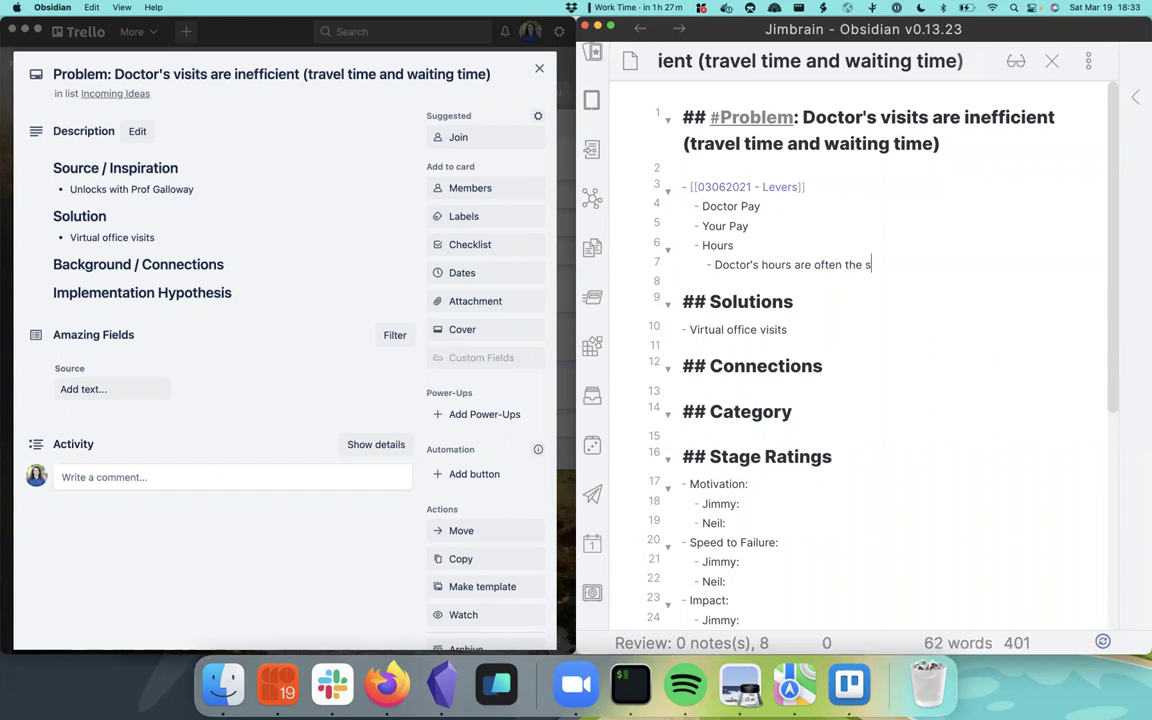
text(ame as yours)
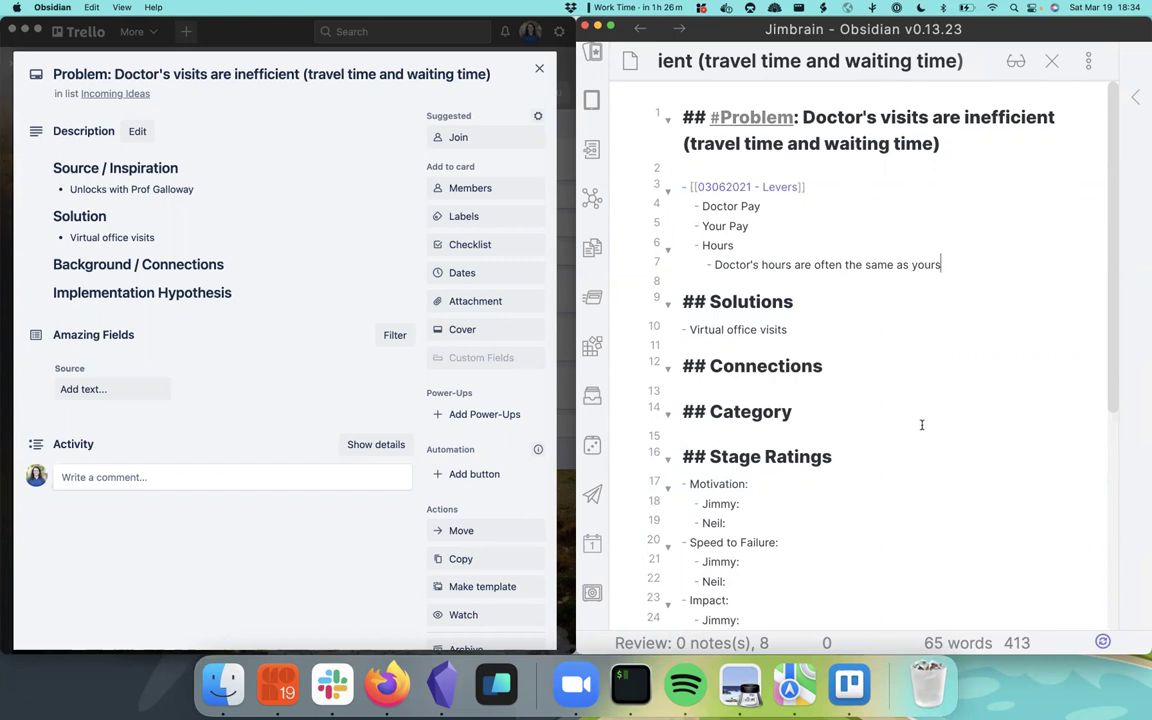
Under Connections, add a bullet linking to "Why We Sleep" followed by "talks about the problem of unfocused doctor's"
click(859, 362)
key(Return)
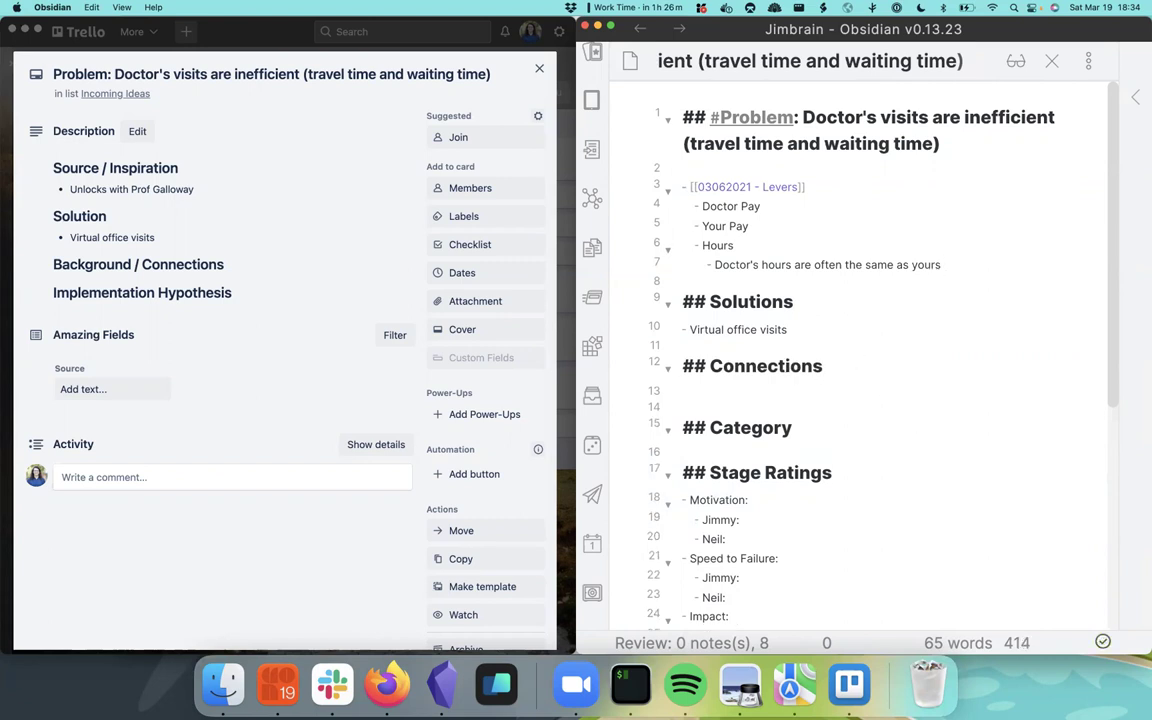
text([[Why)
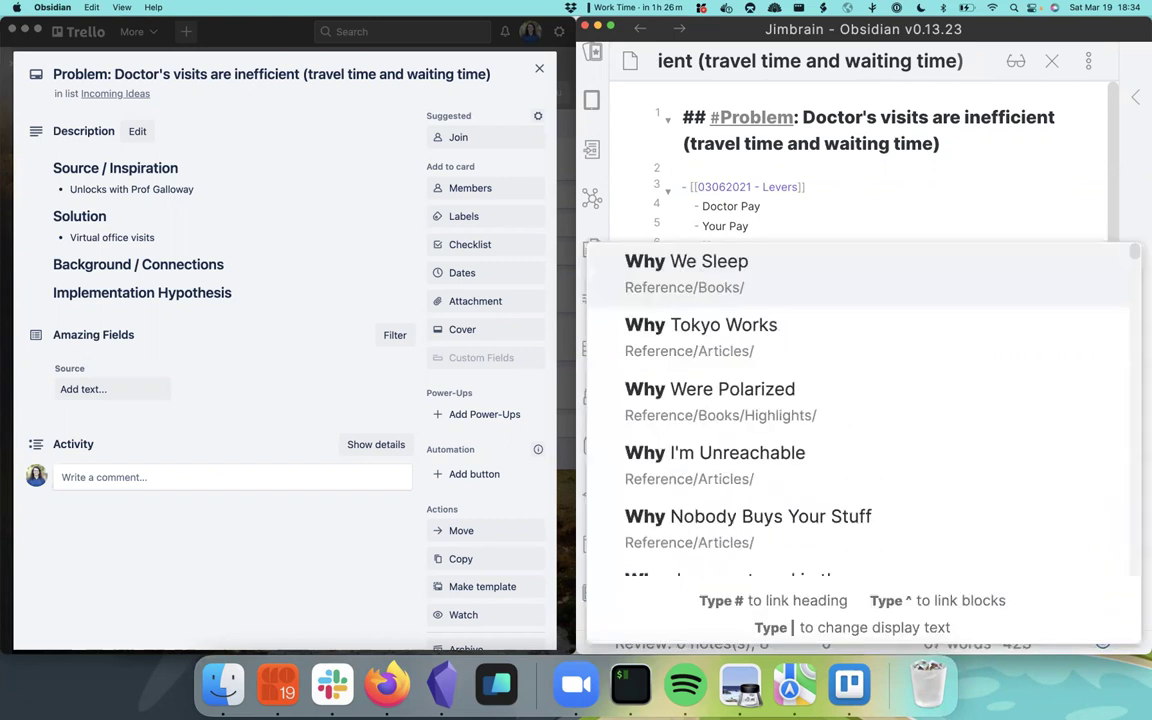
key(Return)
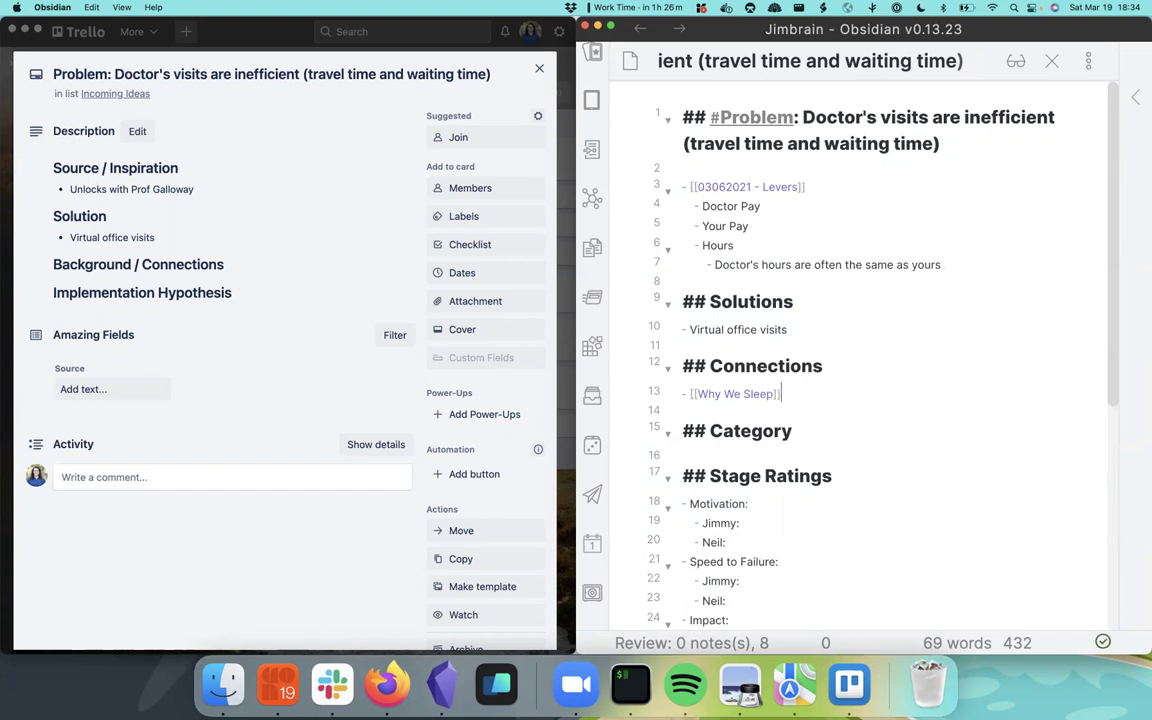
text(talks about t)
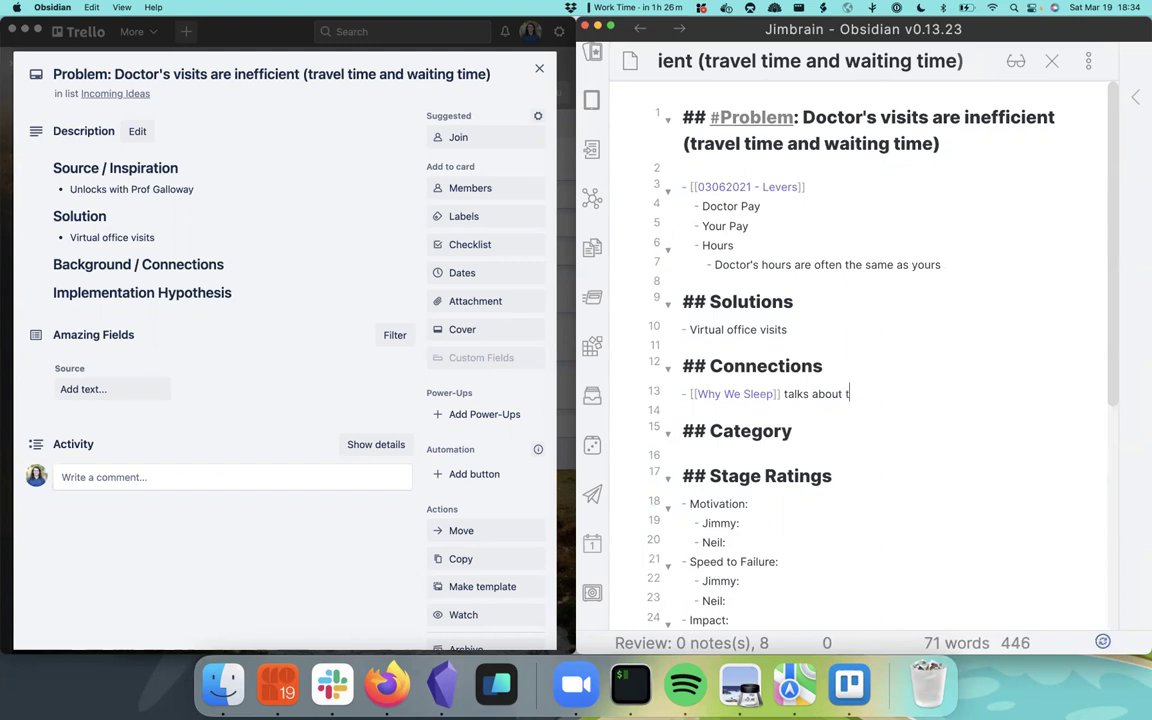
text(he problem of unfocused doctor's)
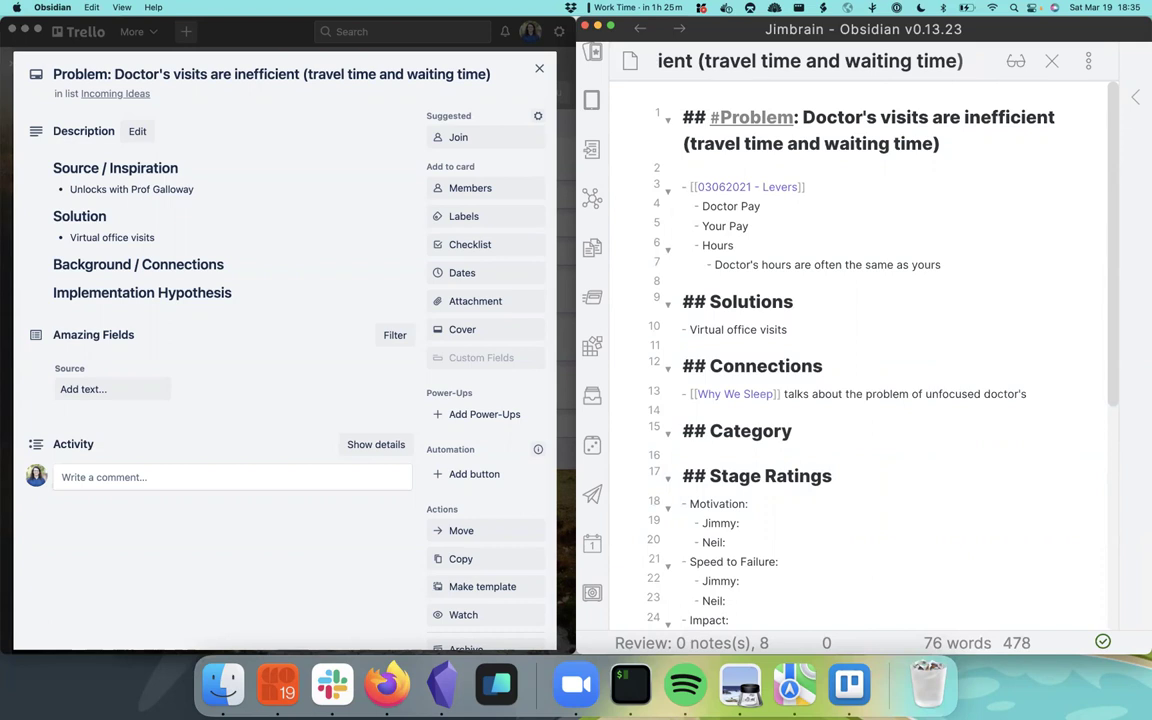
Add the bullet "Doctor's appointments without doctor's present" under Solutions, after the virtual office visits bullet
click(800, 328)
key(Return)
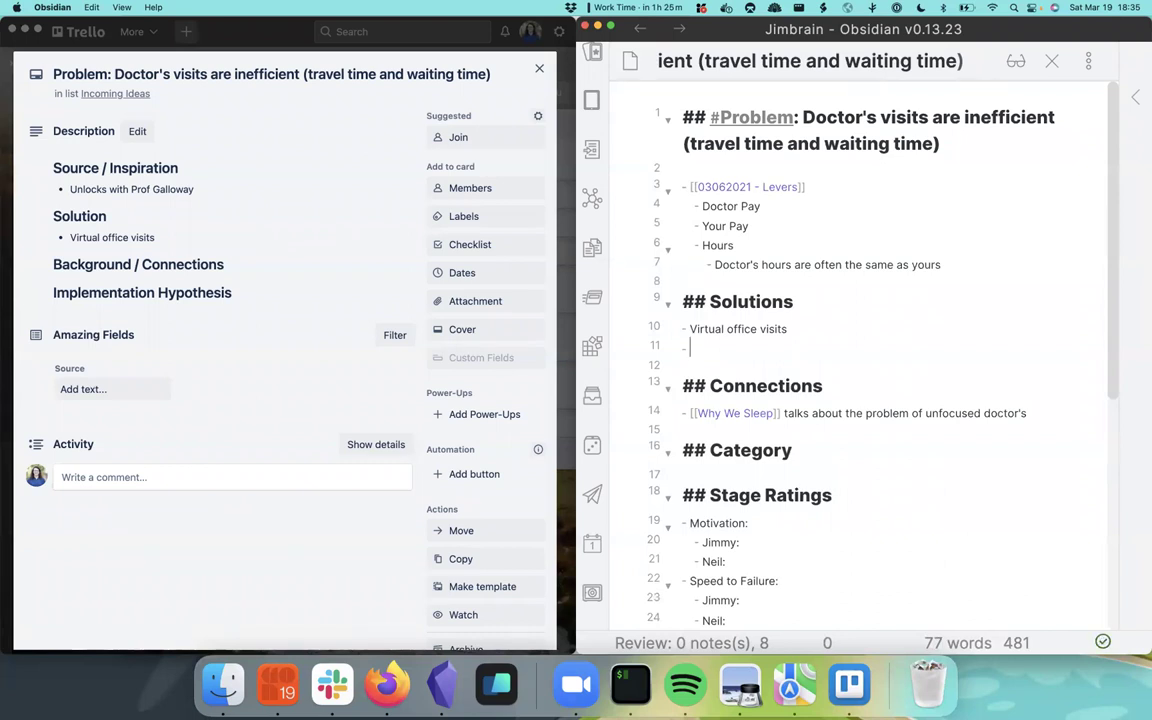
text(Doctor's ap)
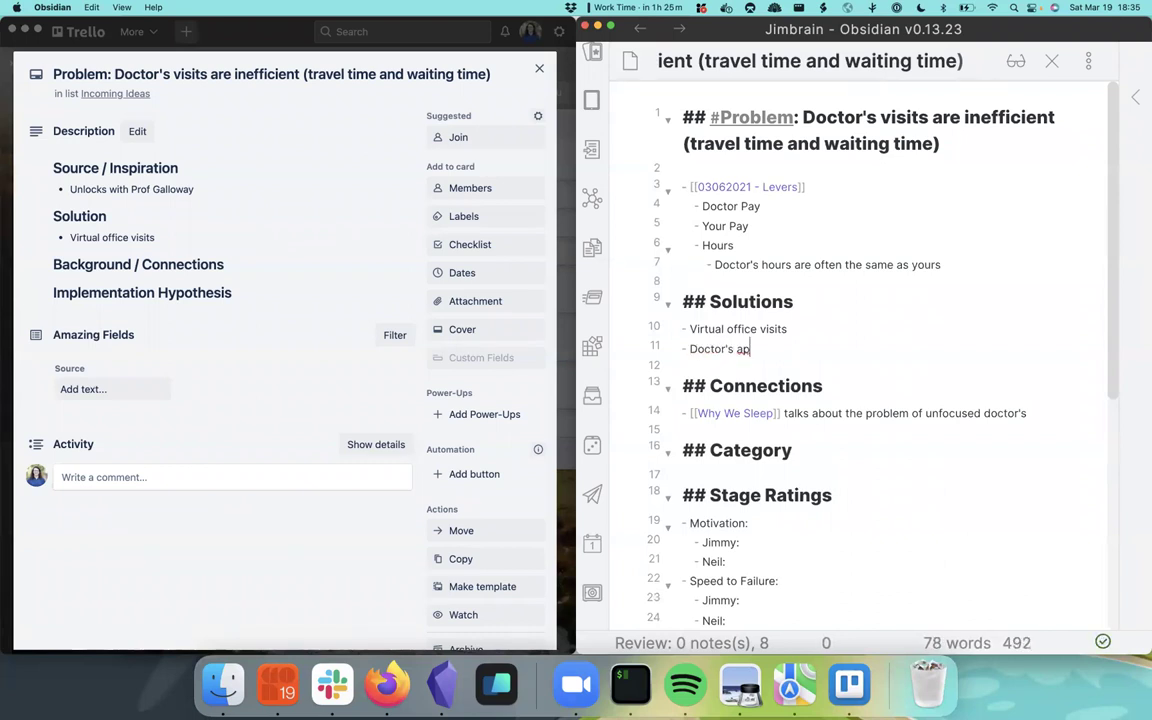
text(pointments without )
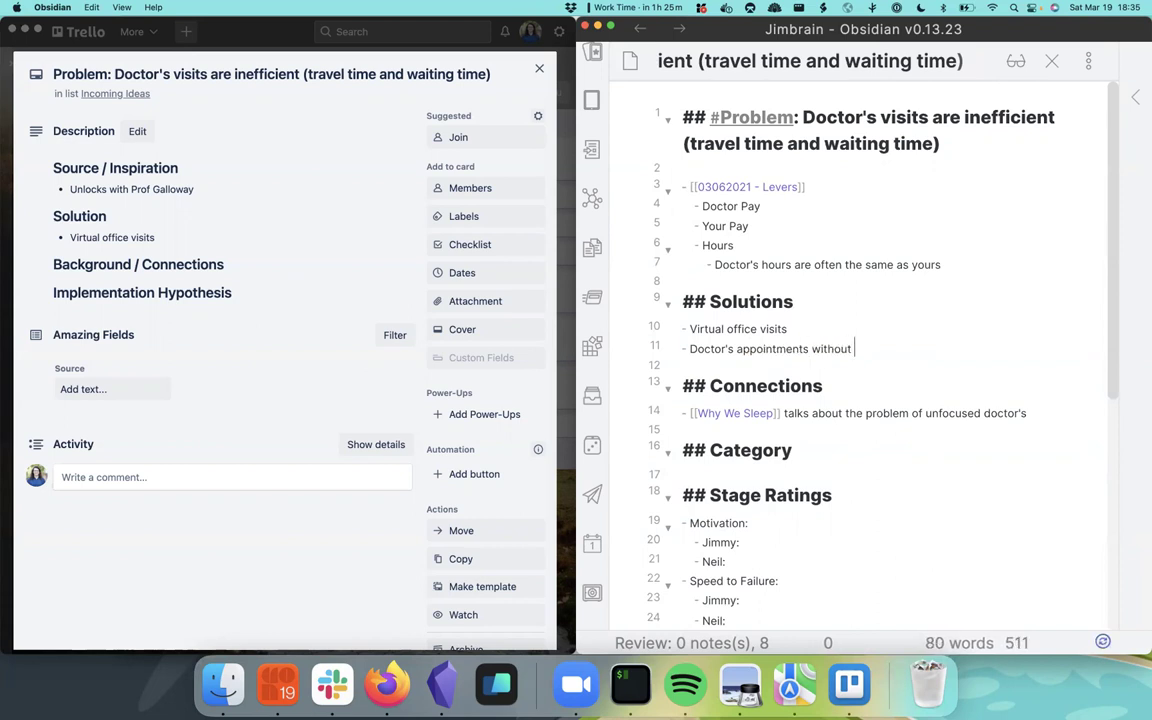
text(doctor's present)
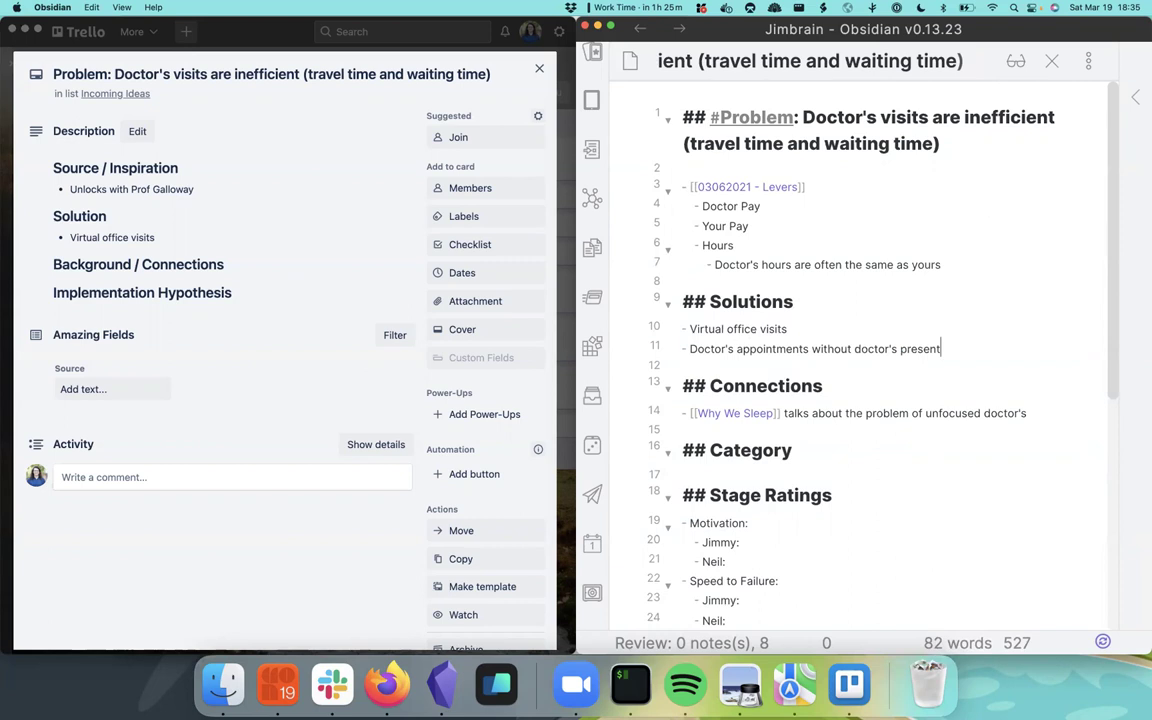
Nest the bullet ""Lite" version of a doctor's appointment" under the appointments without doctors solution
key(Return)
key(Tab)
text("Lite)
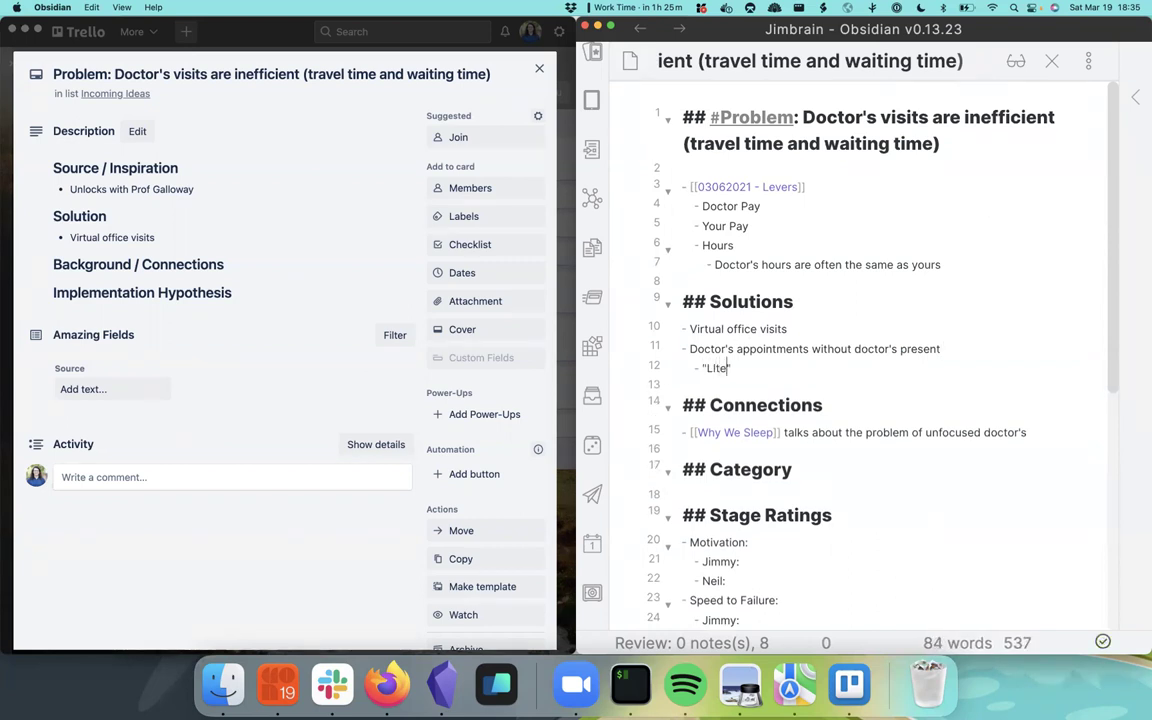
key(BackSpace)
key(BackSpace)
text(te" version of a)
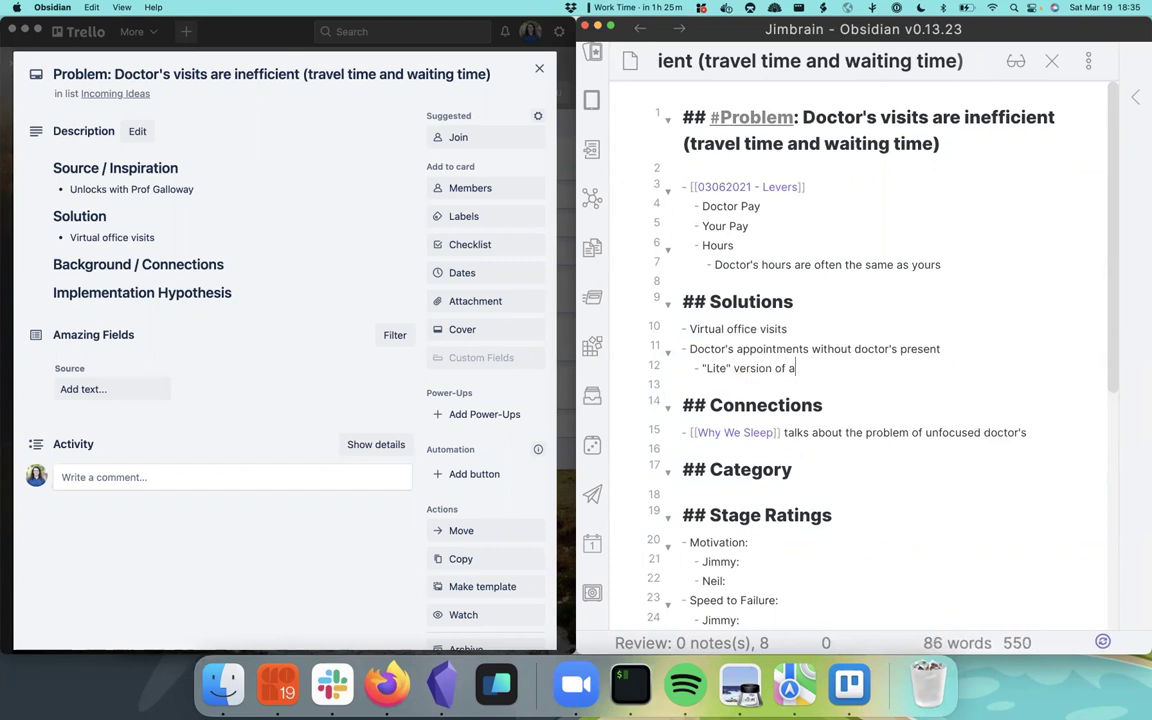
text( doctor's appointment)
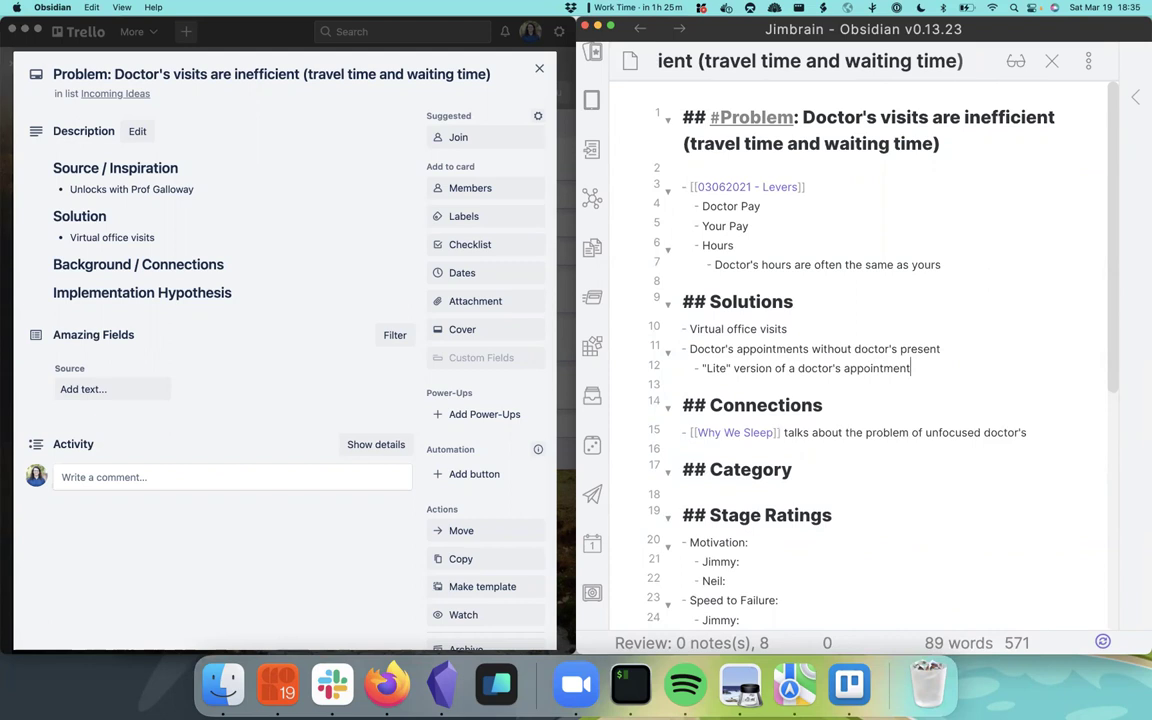
Add a top-level Solutions bullet reading "Expanding access to at home tests"
key(Return)
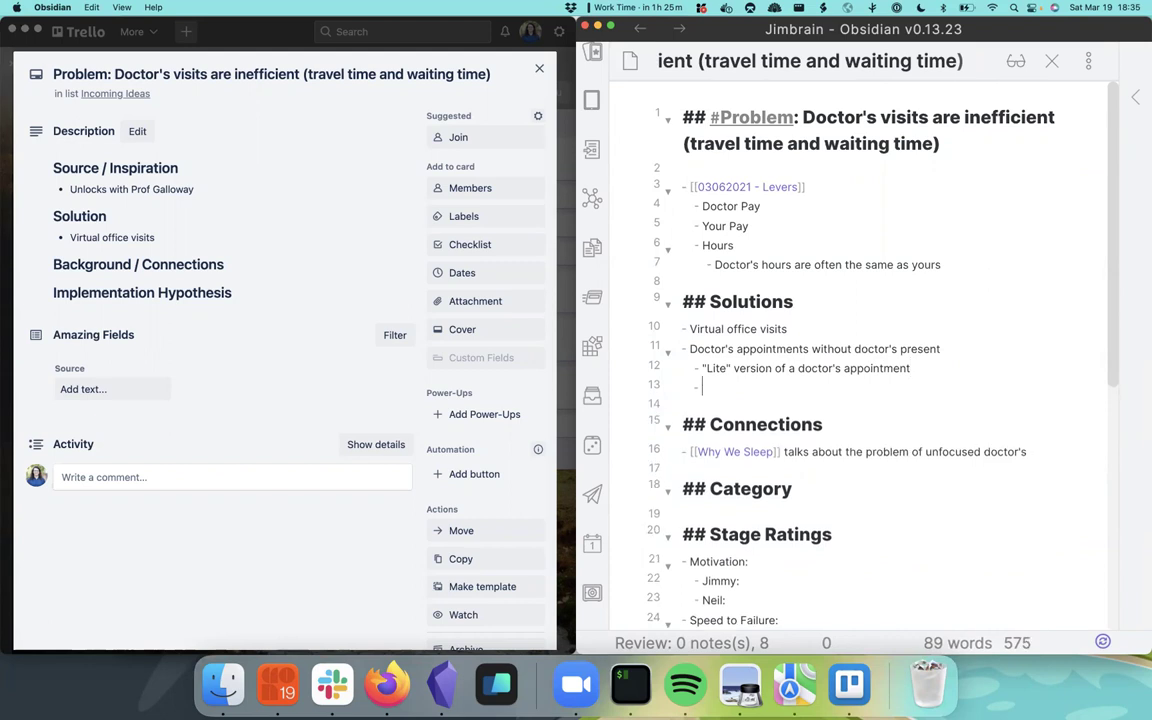
key(shift+Tab)
text(Epi)
key(BackSpace)
key(BackSpace)
text(p)
key(BackSpace)
text(xpanding at)
key(BackSpace)
key(BackSpace)
text(access to at home tests)
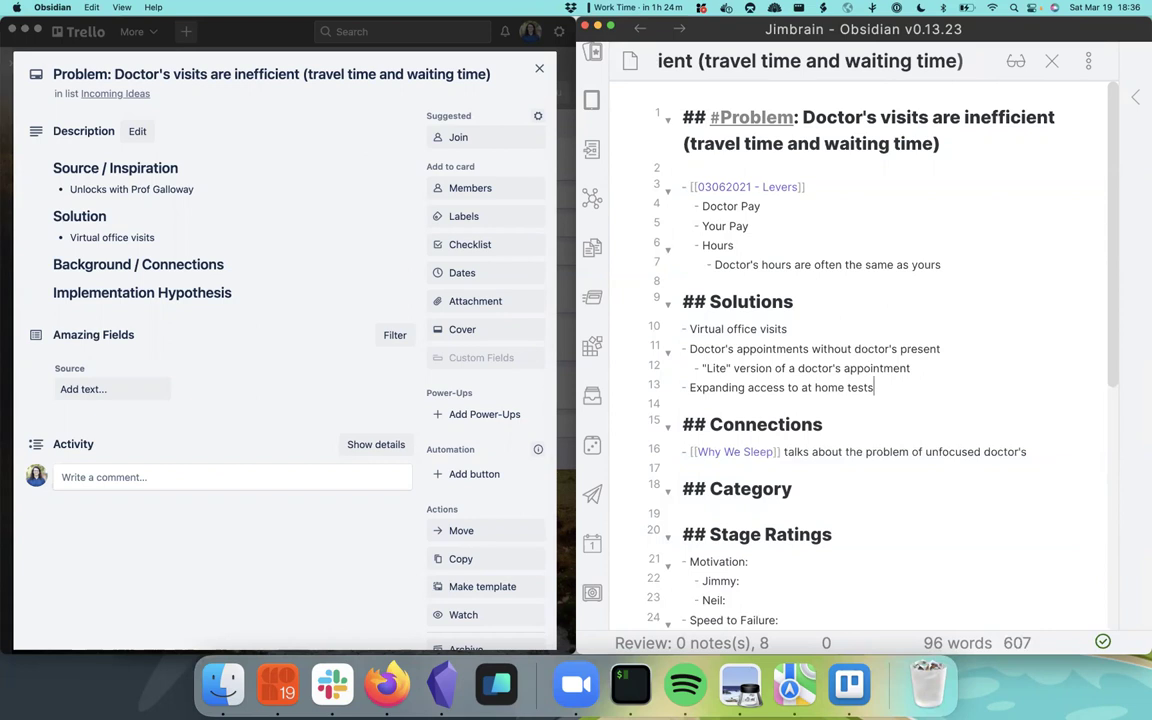
Nest a bullet reading "Clear up who owns this data and what is covered. In" under the at home tests solution
key(Return)
key(Tab)
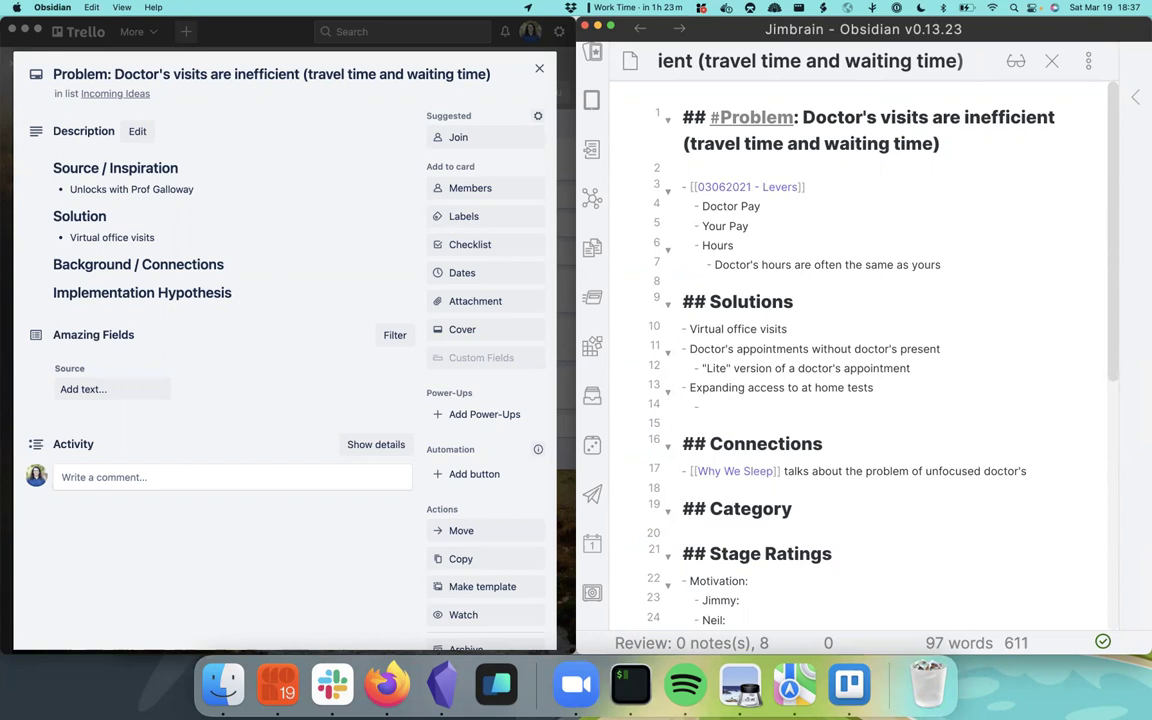
text(Clear up to)
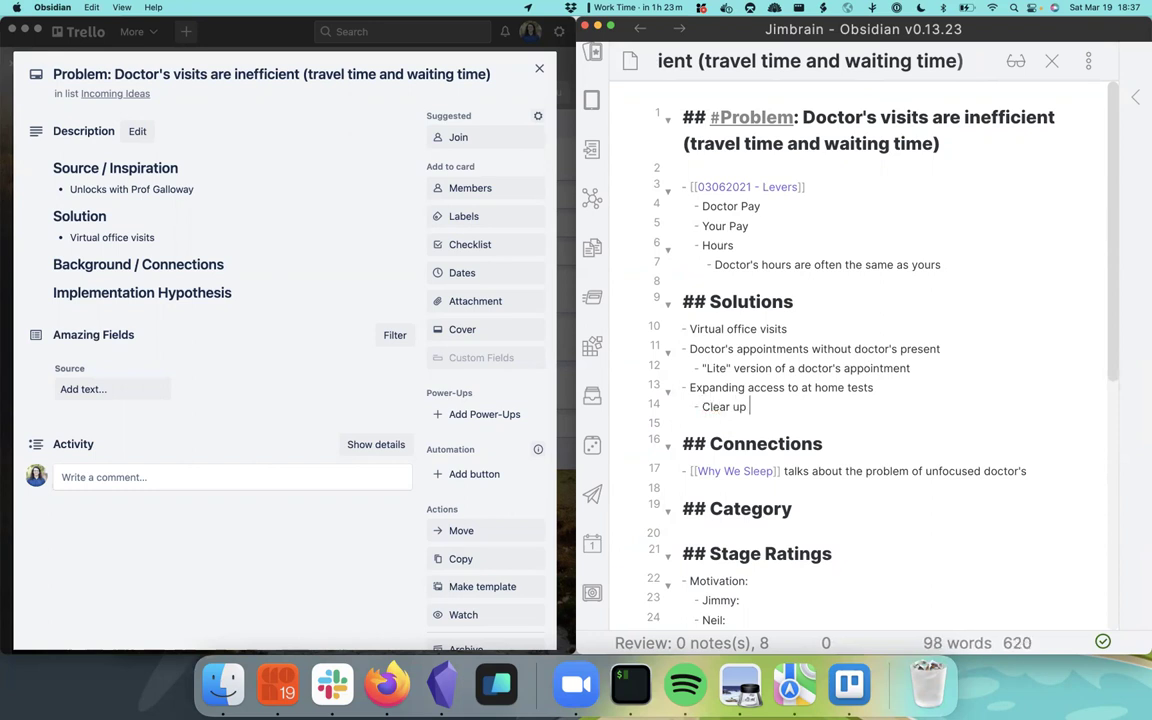
key(BackSpace)
key(BackSpace)
text(wh)
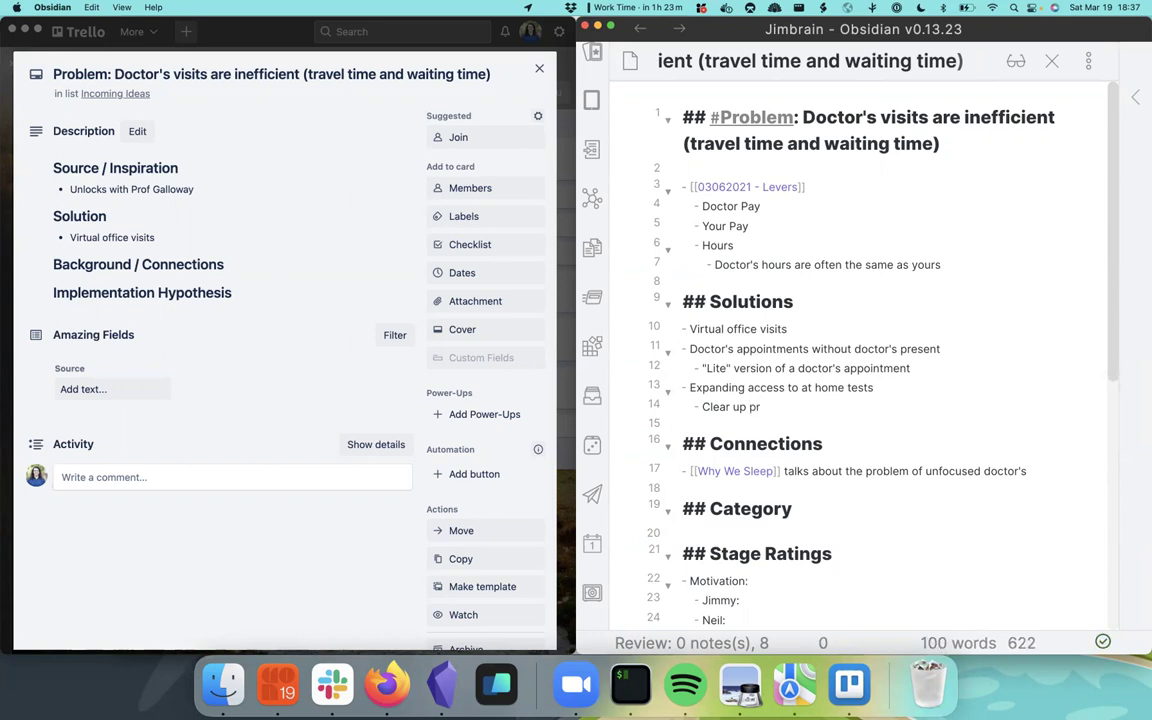
text(o owns )
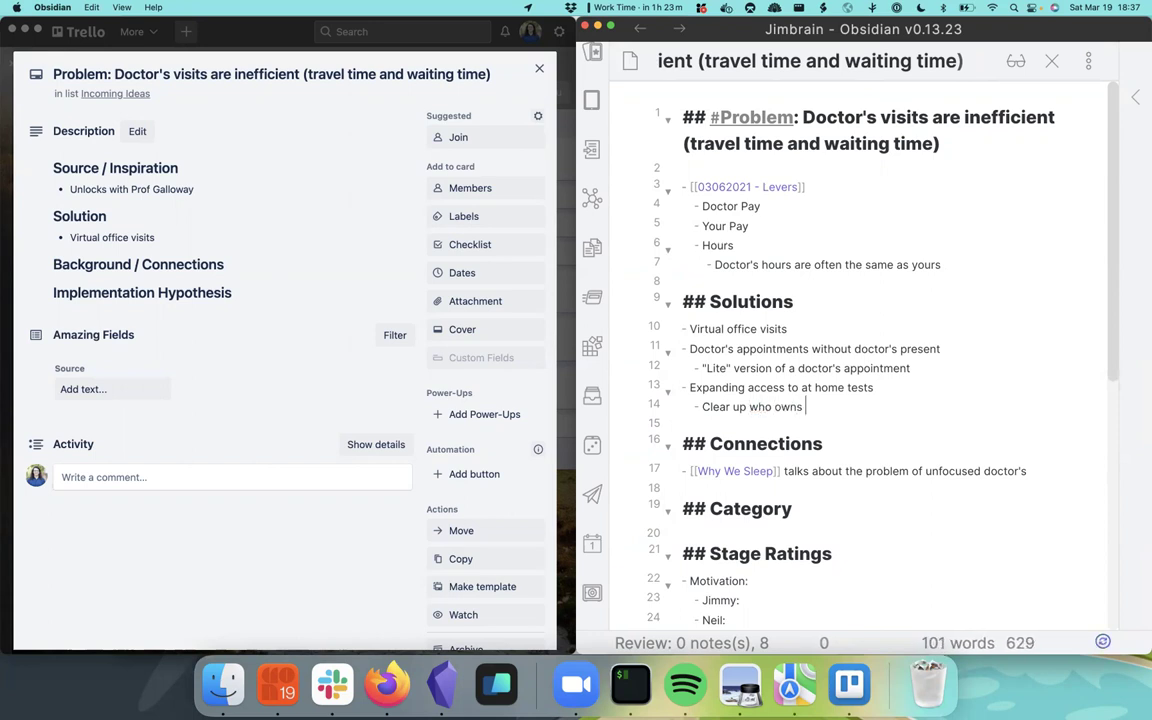
text(this cod)
key(BackSpace)
key(BackSpace)
key(BackSpace)
text(data)
key(BackSpace)
key(BackSpace)
key(BackSpace)
key(BackSpace)
key(BackSpace)
text(data and a)
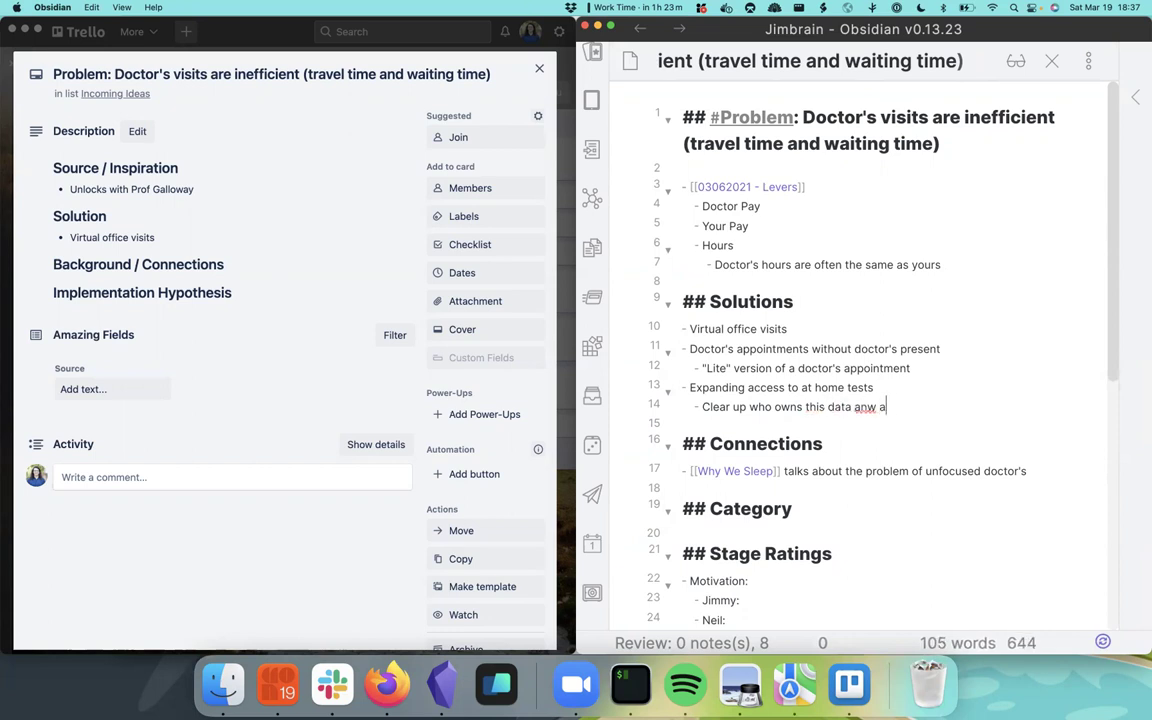
key(BackSpace)
key(BackSpace)
key(BackSpace)
text(d what is cover)
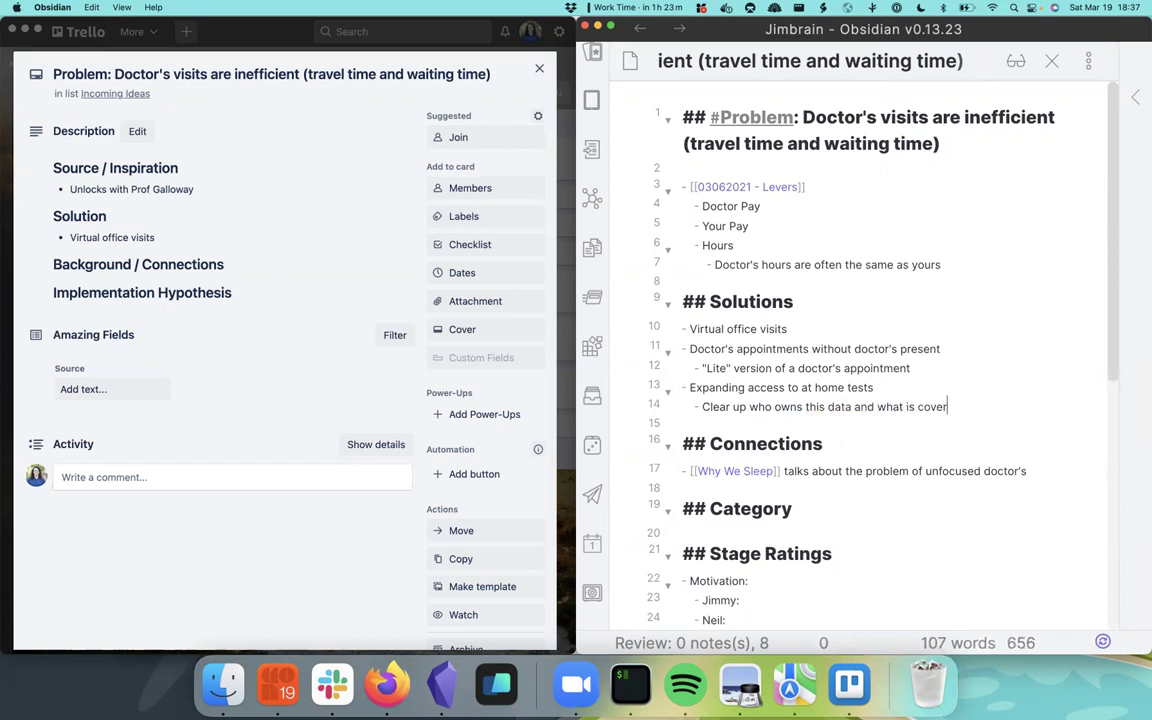
text(ed. [[)
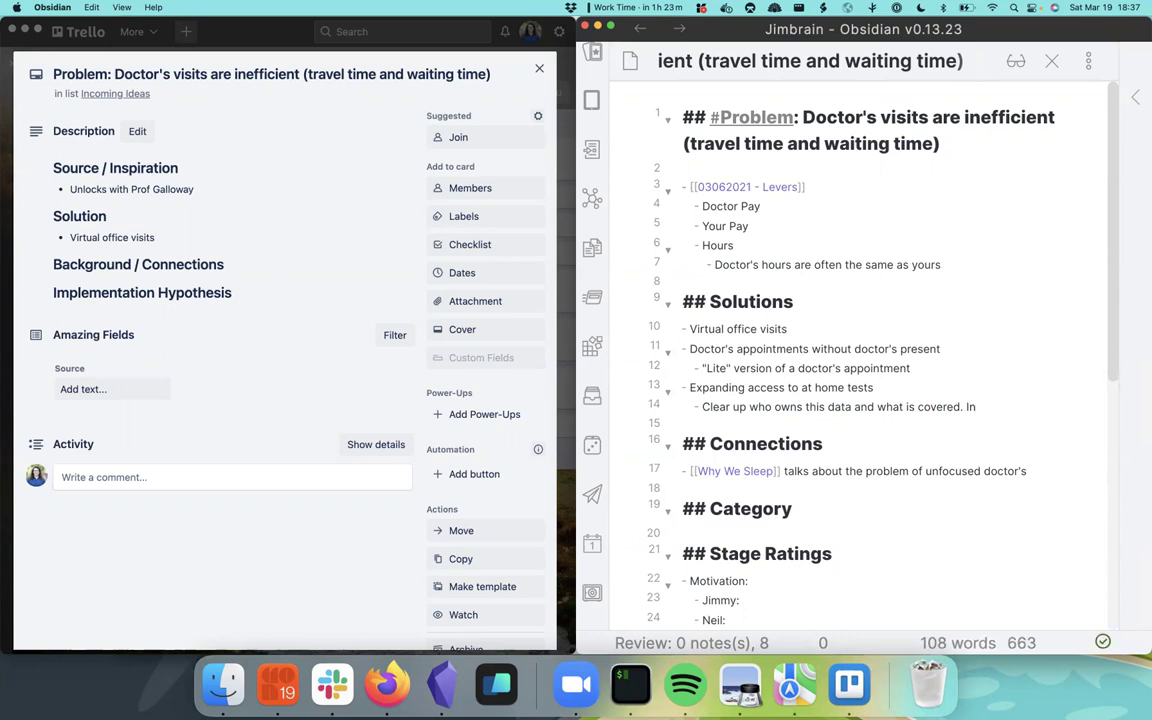
Complete the nested bullet with a link to the book note "The Age of Surveillance Capitalism by Soshona Zuboff"
text(surv)
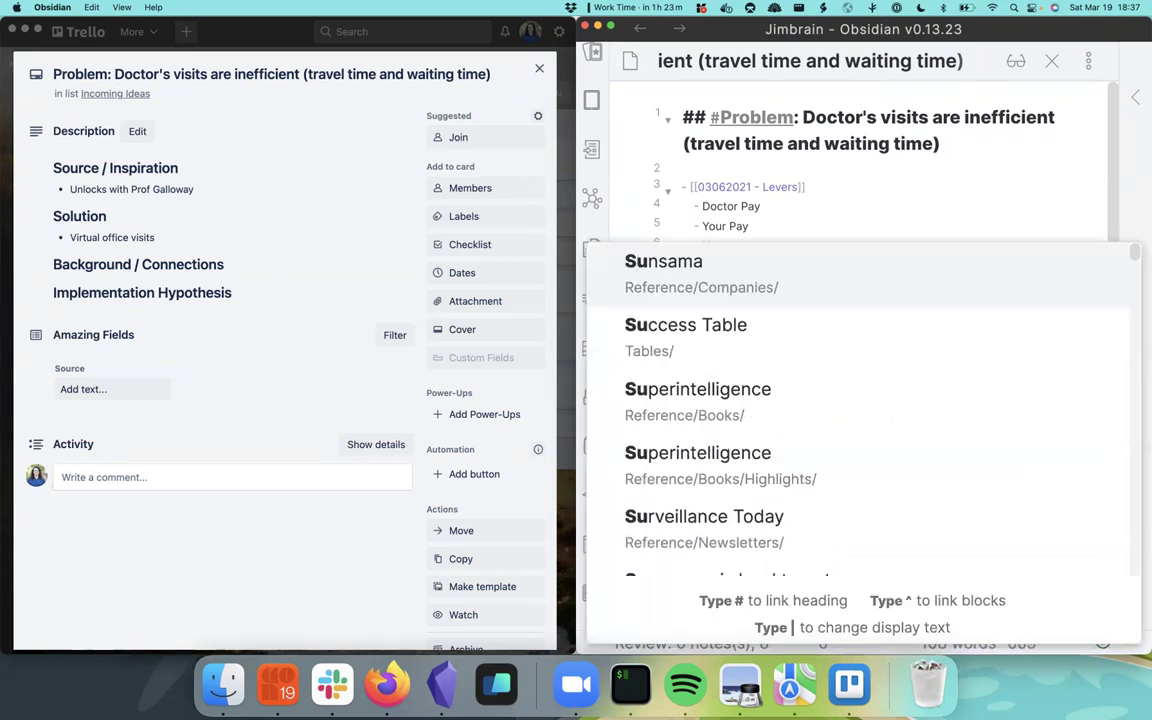
key(Down)
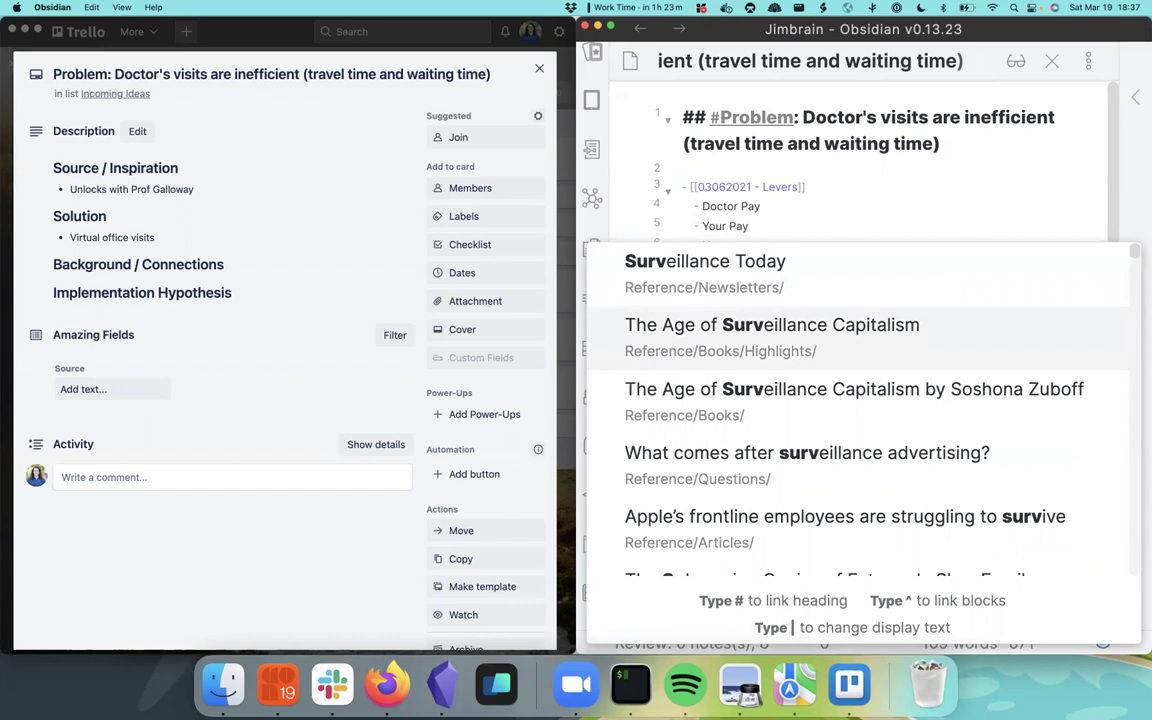
key(Down)
key(Return)
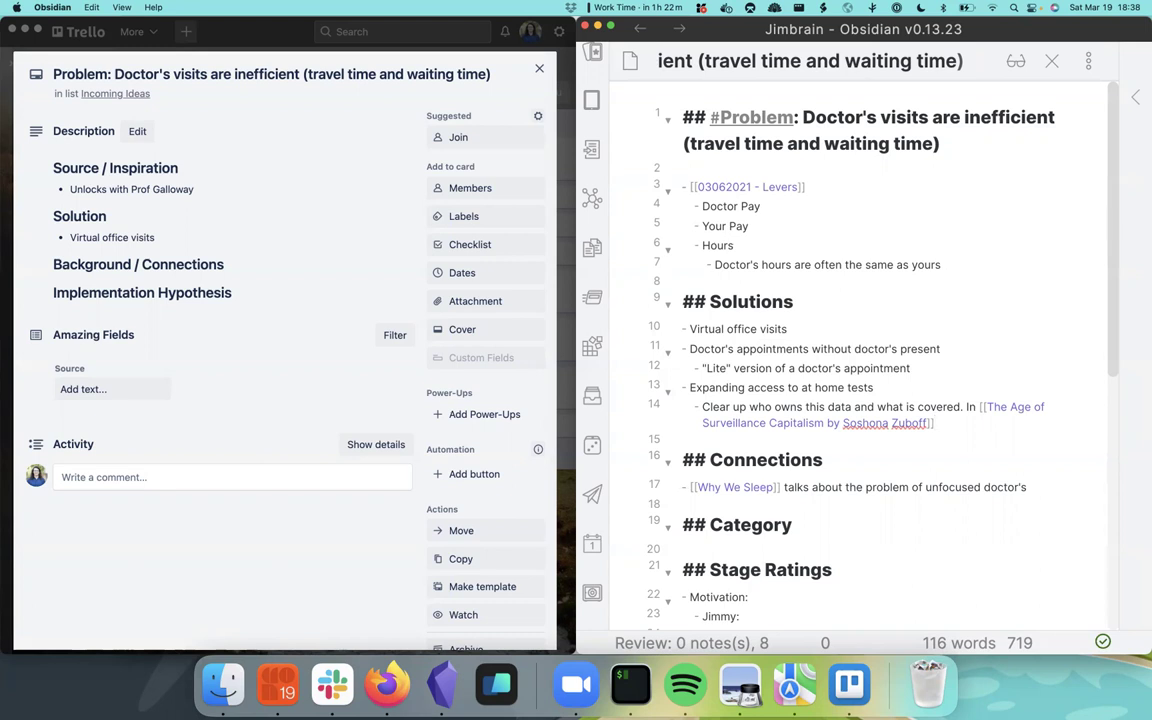
Add a top-level Solutions bullet reading "Increasing Preventative Care"
key(Return)
key(shift+Tab)
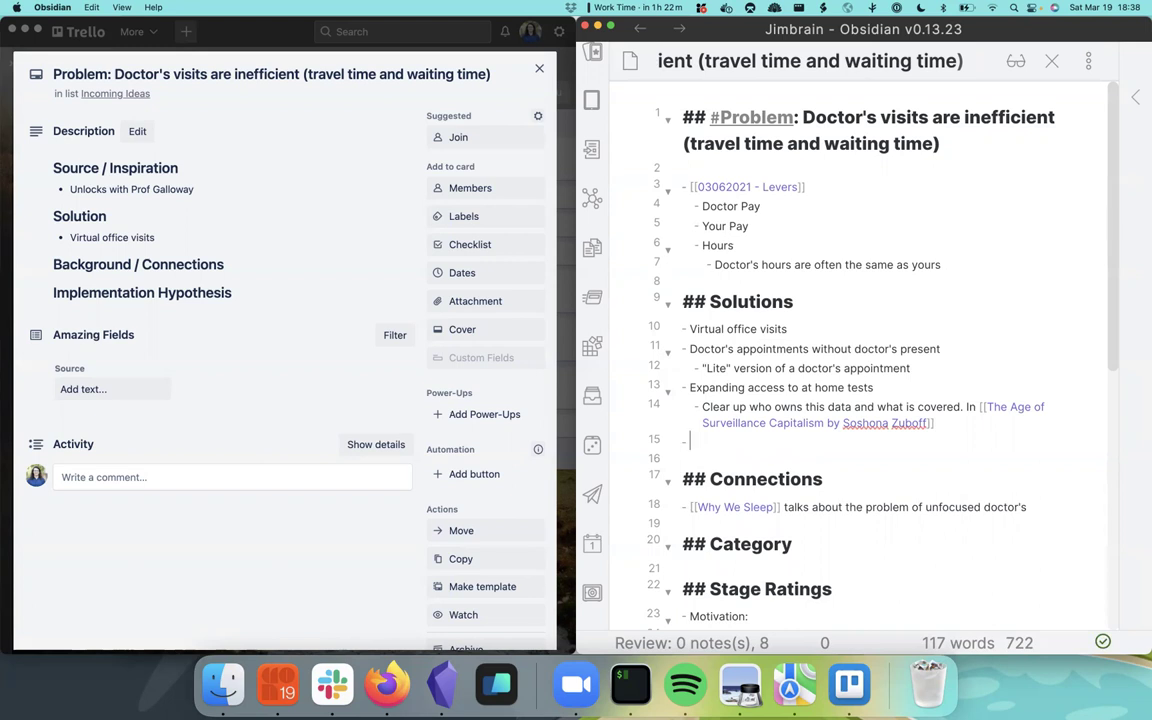
text(Preventative )
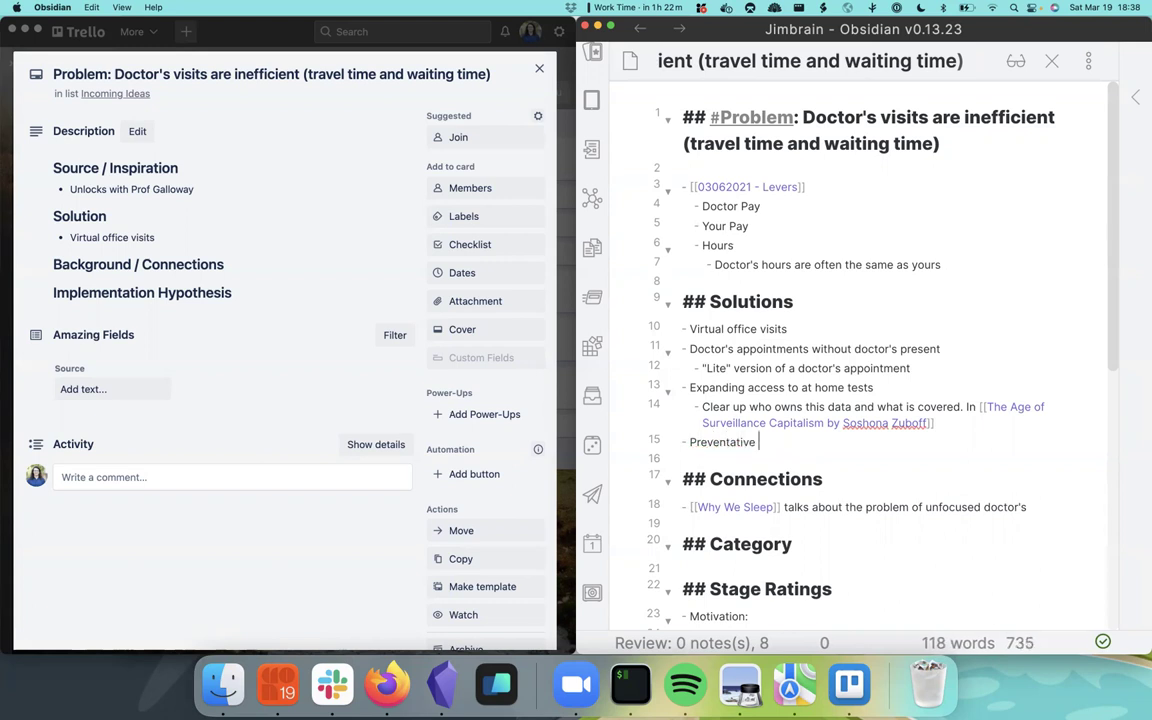
text(Care)
key(super+Left)
text(Increasing)
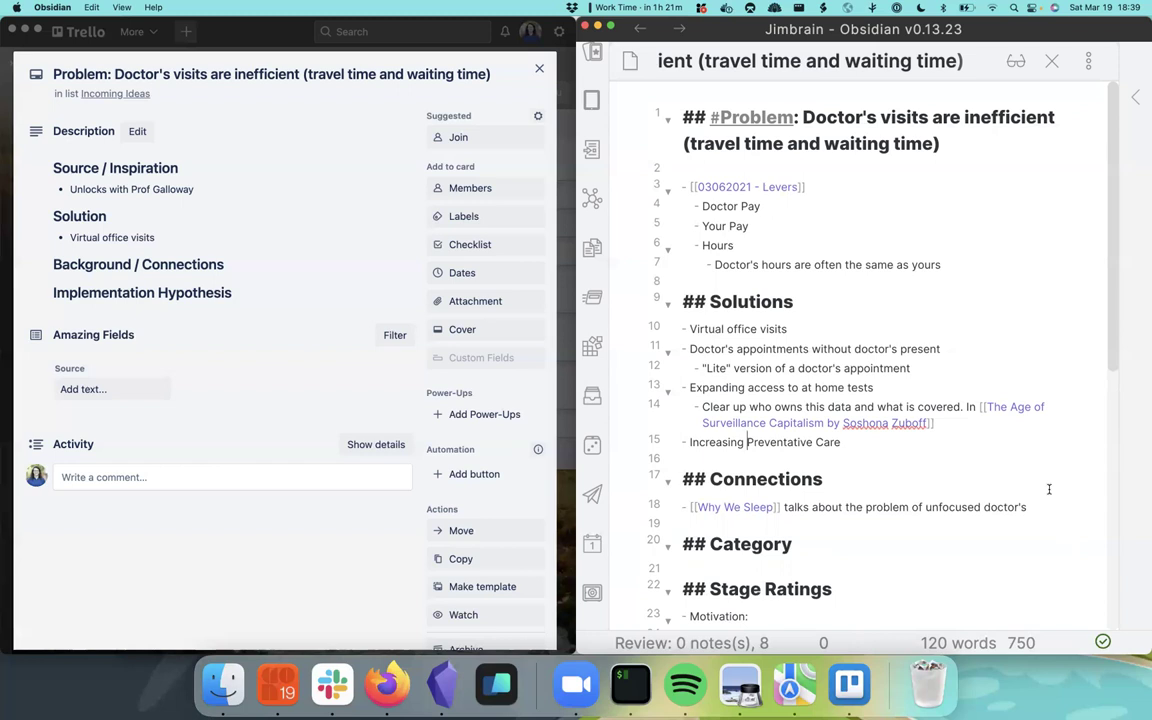
Place the cursor after the "Why We Sleep" connection, split the note pane horizontally and open the book note "Range" in the new pane
click(1046, 497)
key(super+shift+minus)
key(super+o)
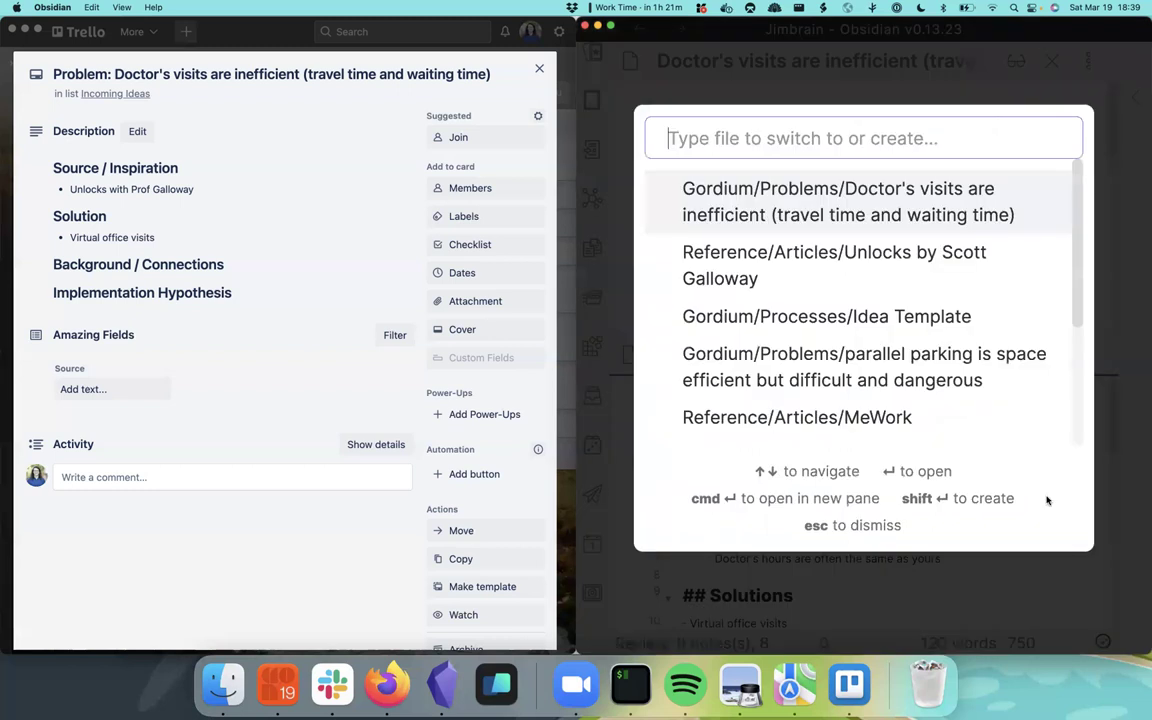
text(books/)
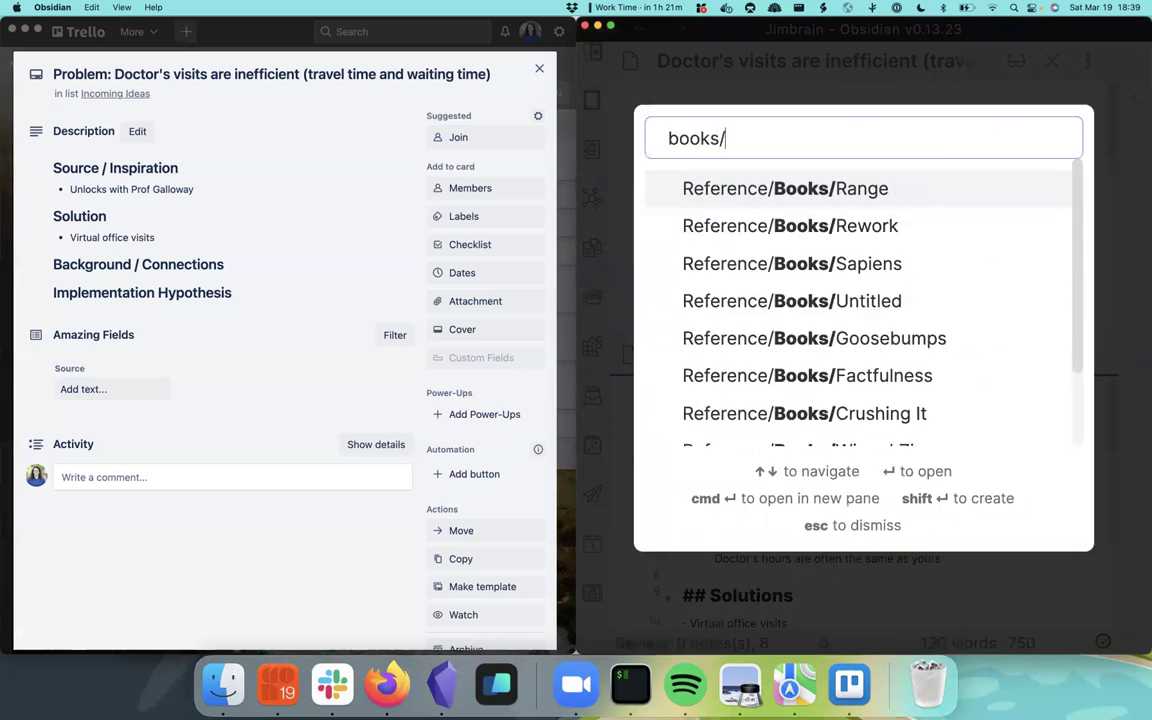
key(Return)
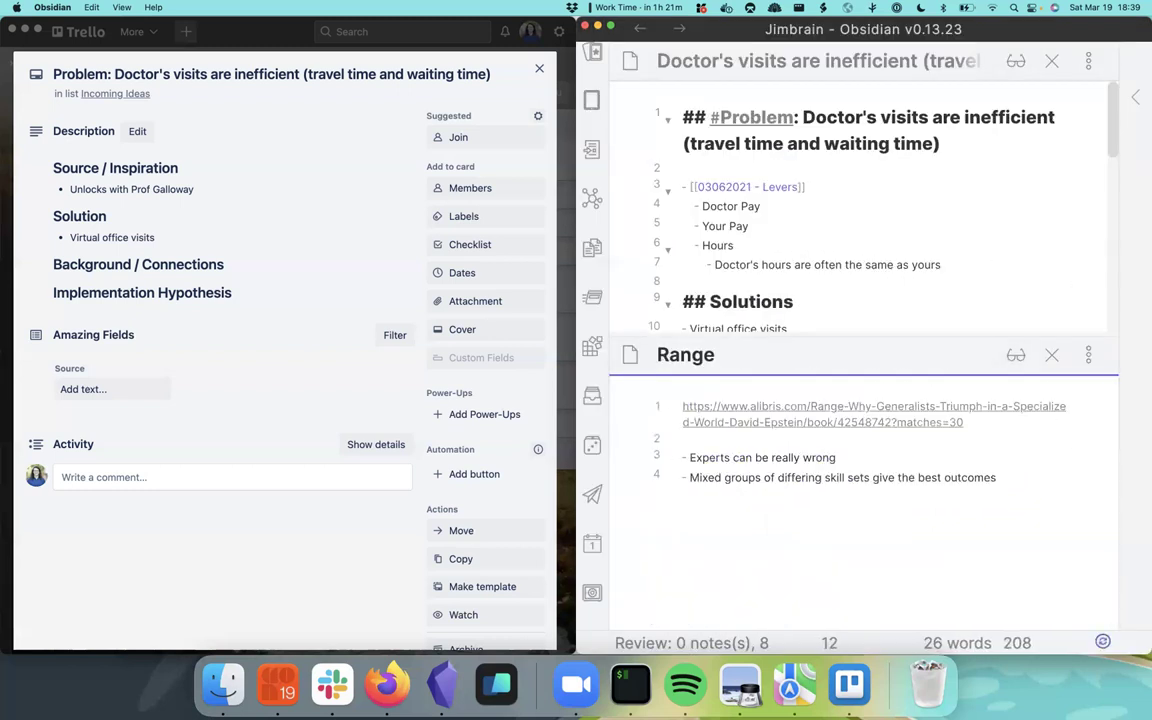
Search the existing notes for "prem"
key(super+o)
text(prem)
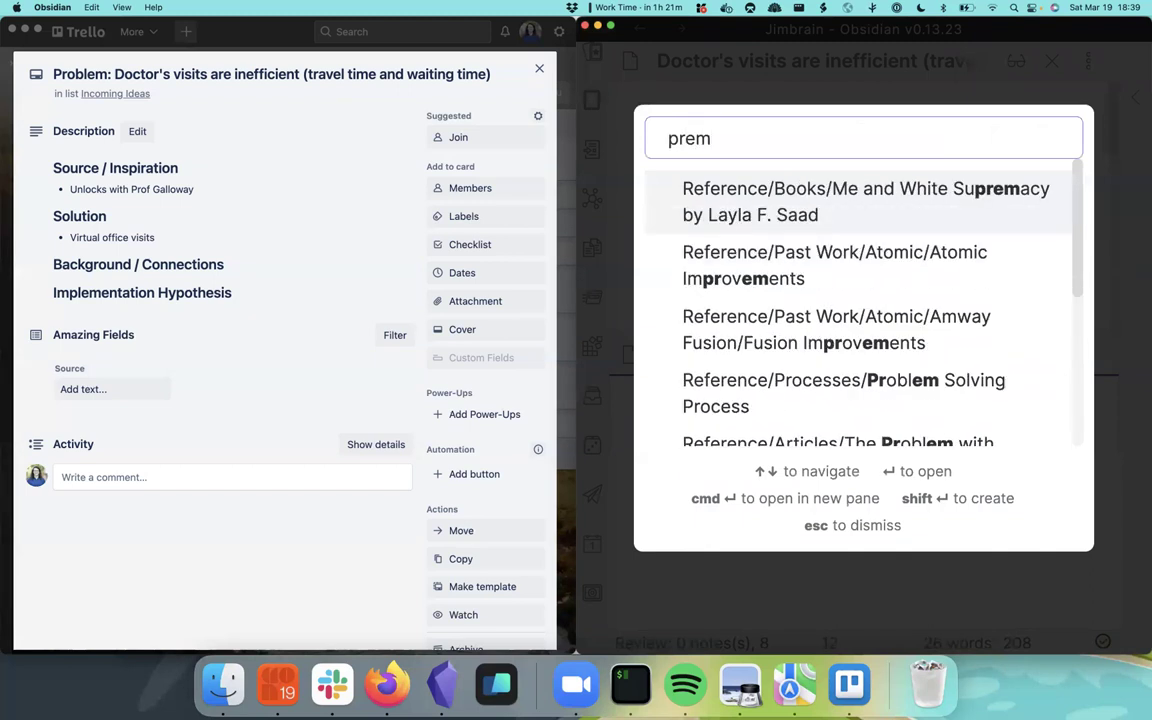
key(Escape)
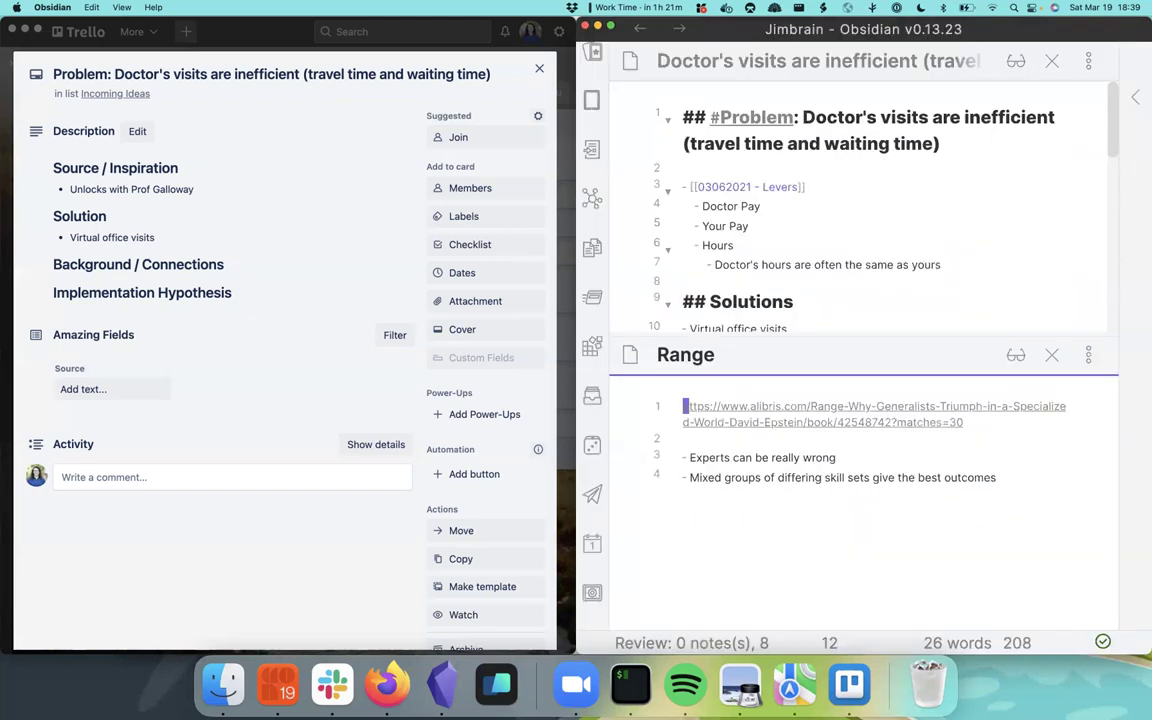
Create a new note titled "Premonition by Michael Lewis" and close its pane
key(super+n)
text(Premonitino b)
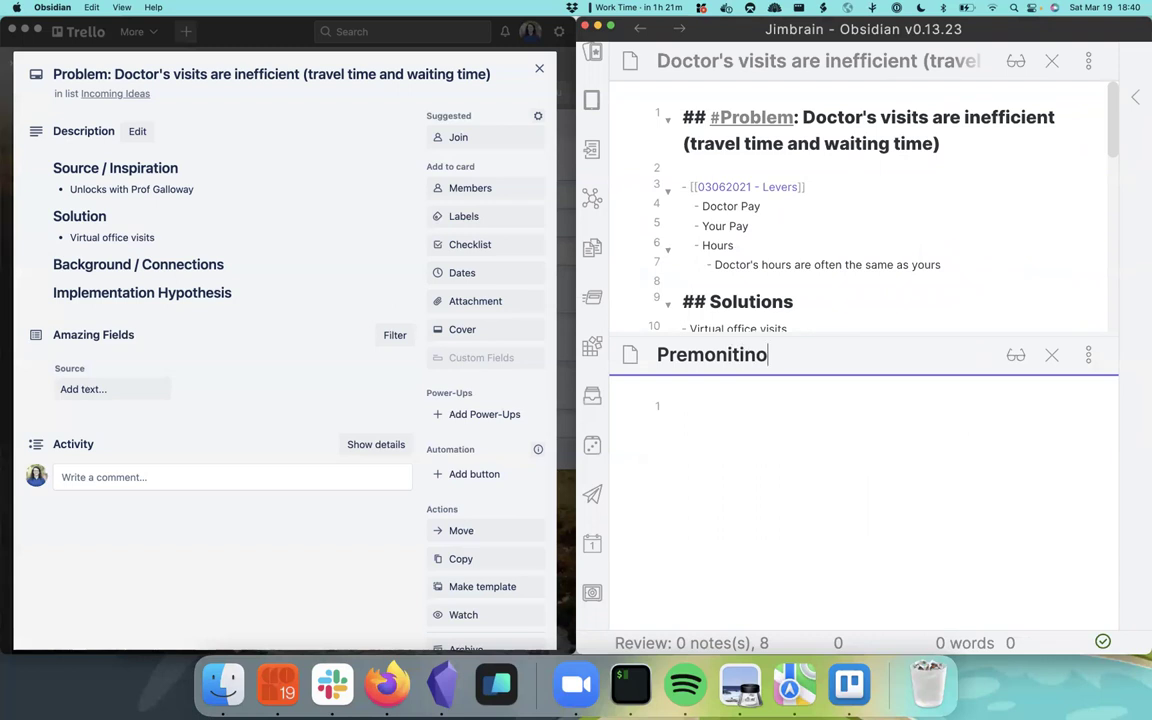
key(BackSpace)
key(BackSpace)
key(BackSpace)
key(BackSpace)
text(o)
text(n by MIch)
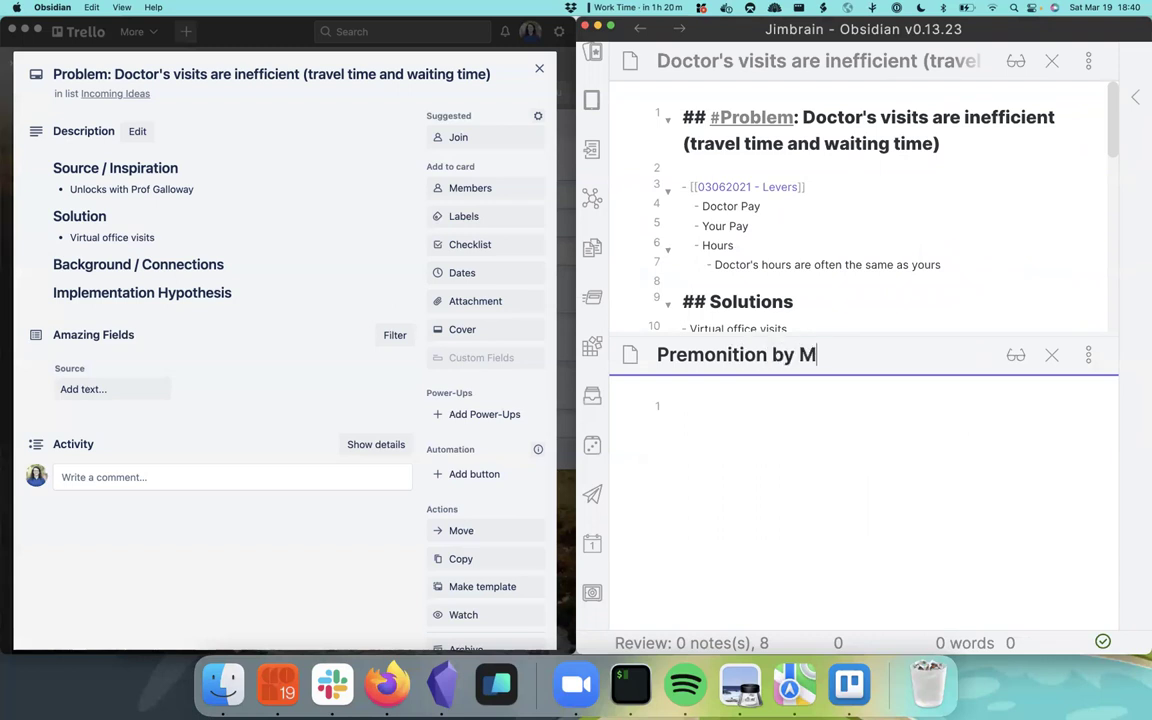
key(BackSpace)
key(BackSpace)
key(BackSpace)
text(ichael Lewis)
key(Return)
key(super+w)
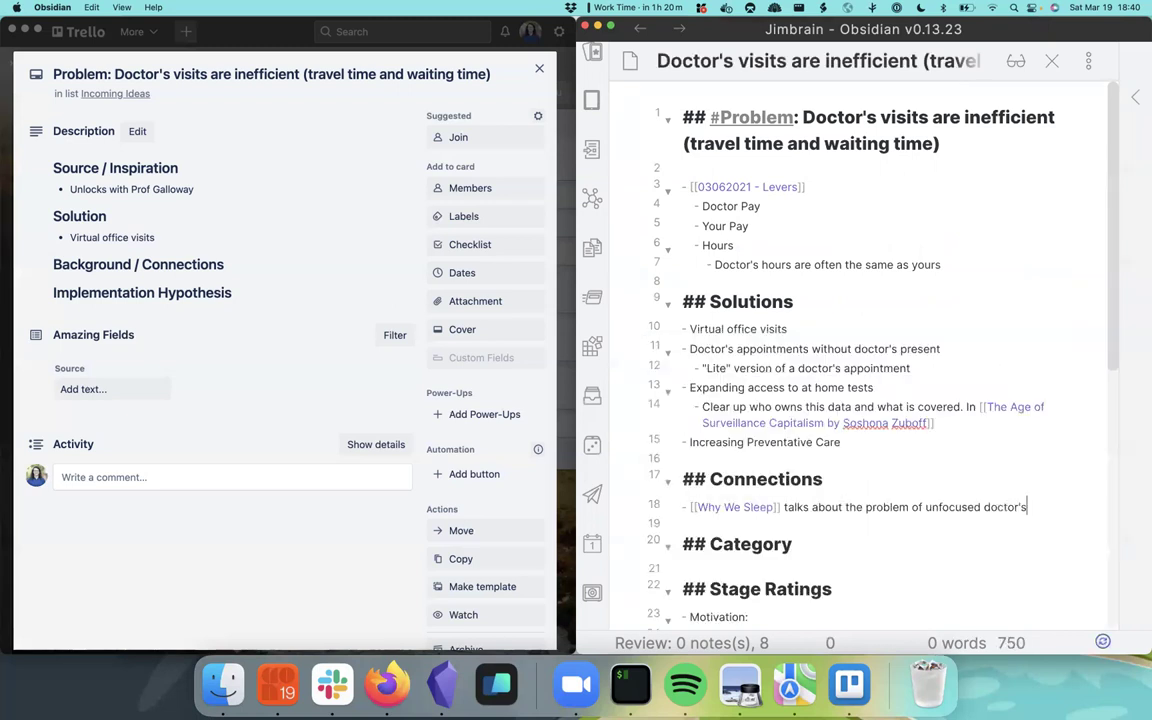
Under Connections, add a bullet linking to "Premonition by Michael Lewis" followed by "talks about the difficulty in coordinating care across boundaries that's inefficient."
key(Return)
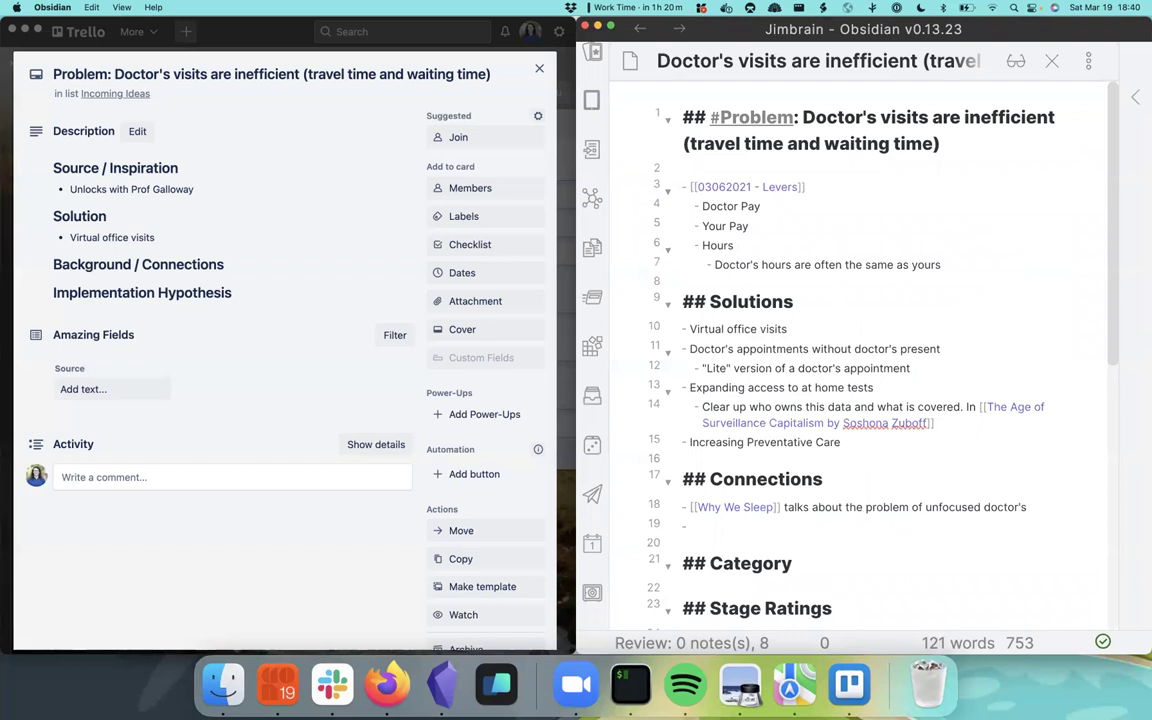
text([[prem)
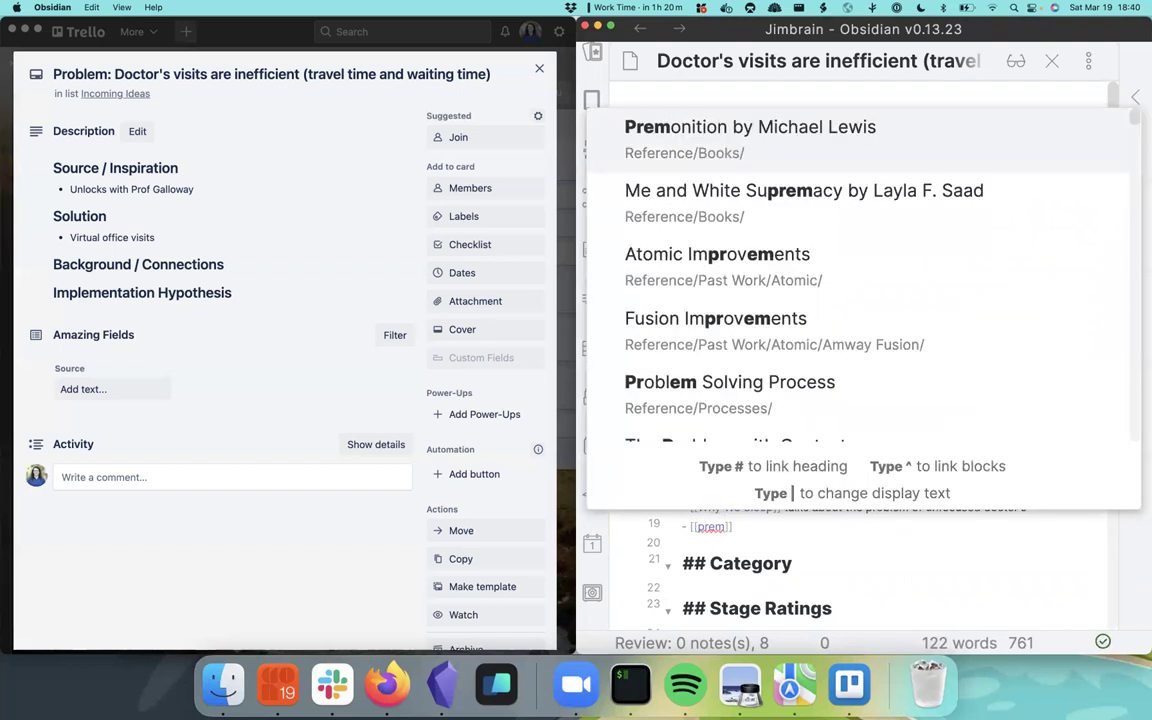
key(Return)
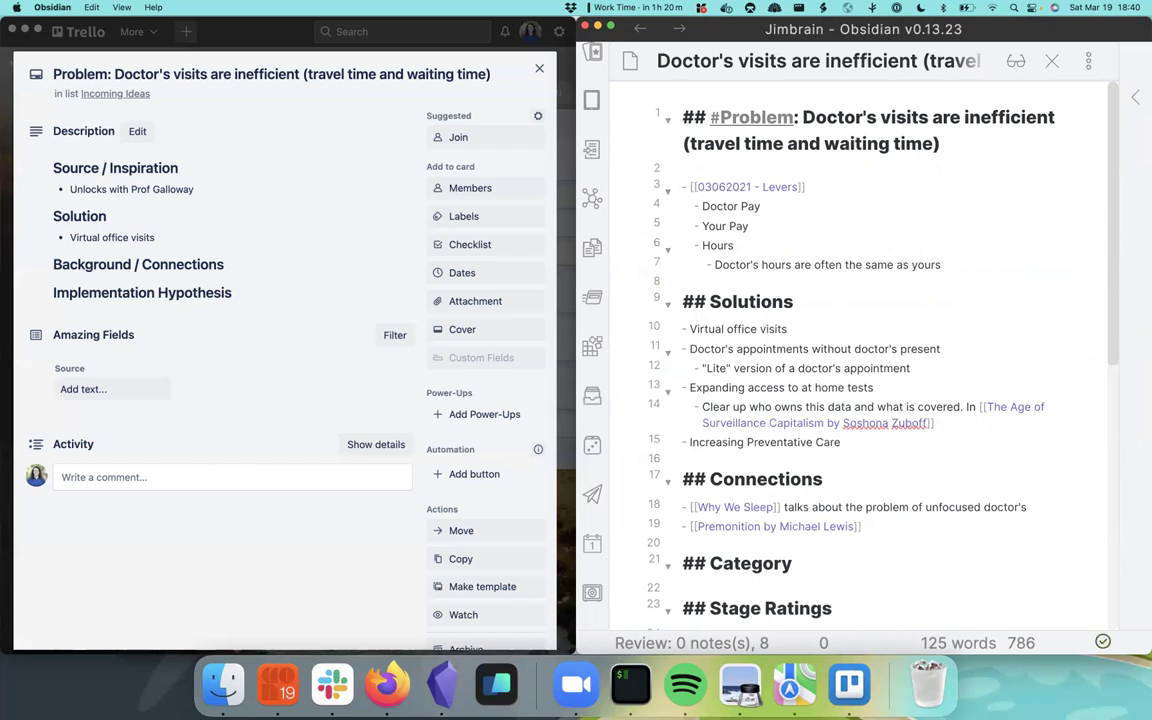
text(talks about the diff)
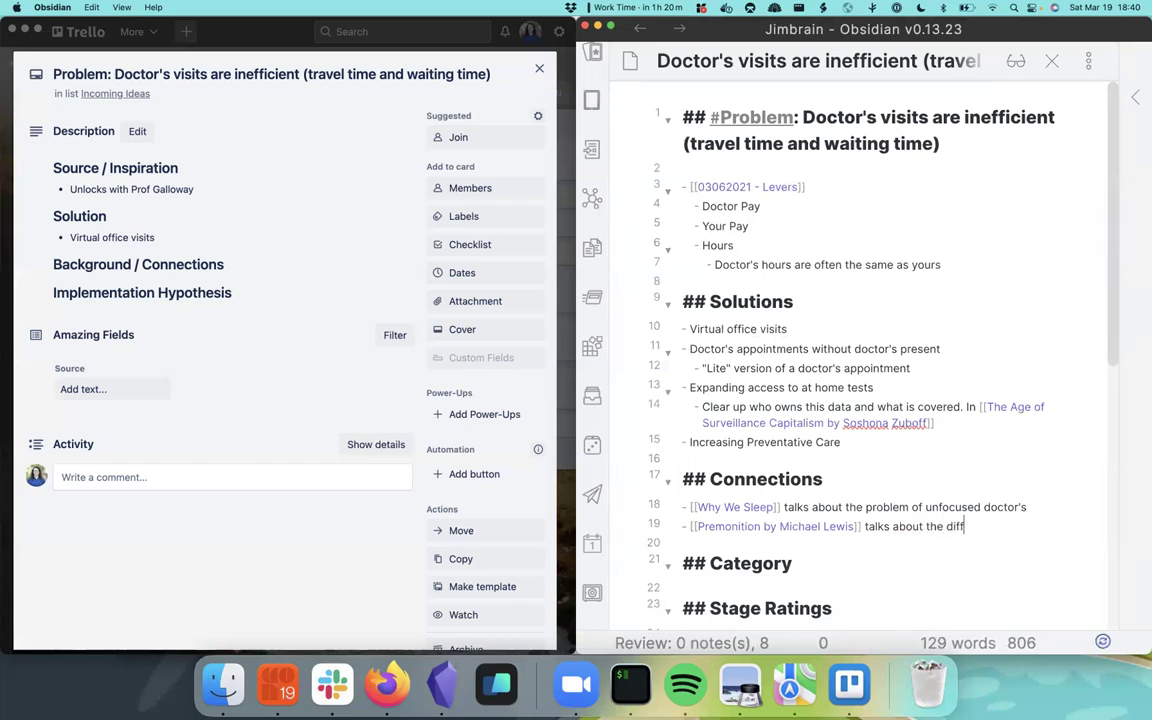
text(iculty in coord)
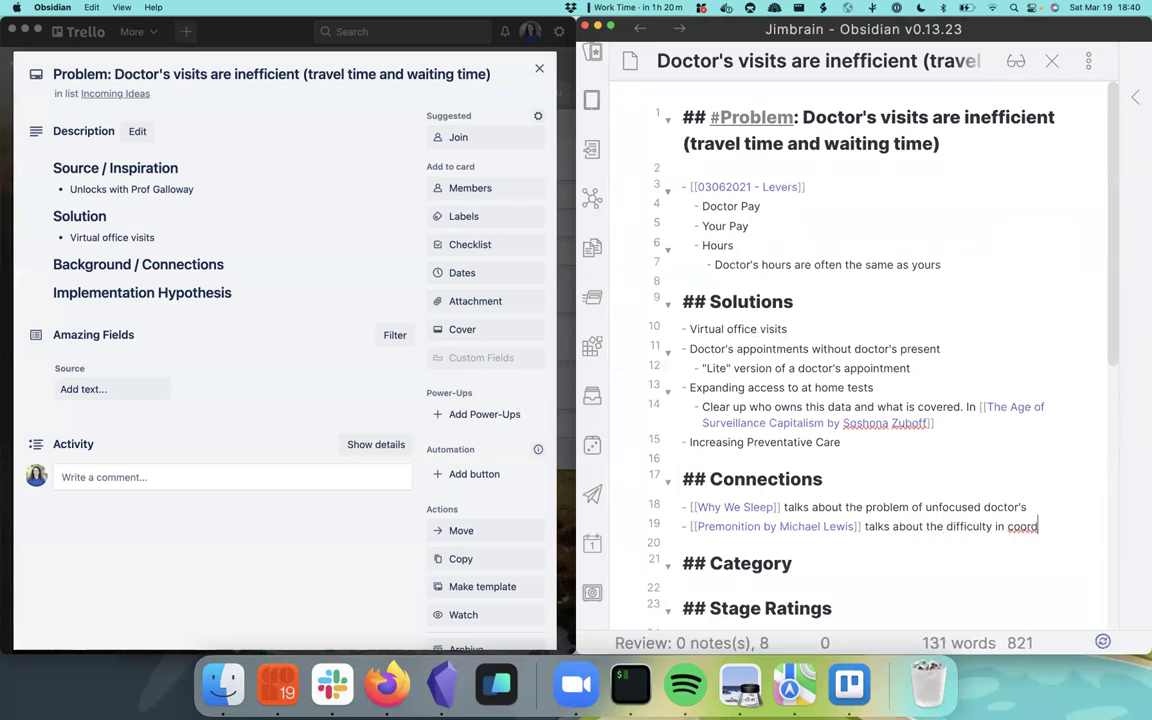
text(inating care )
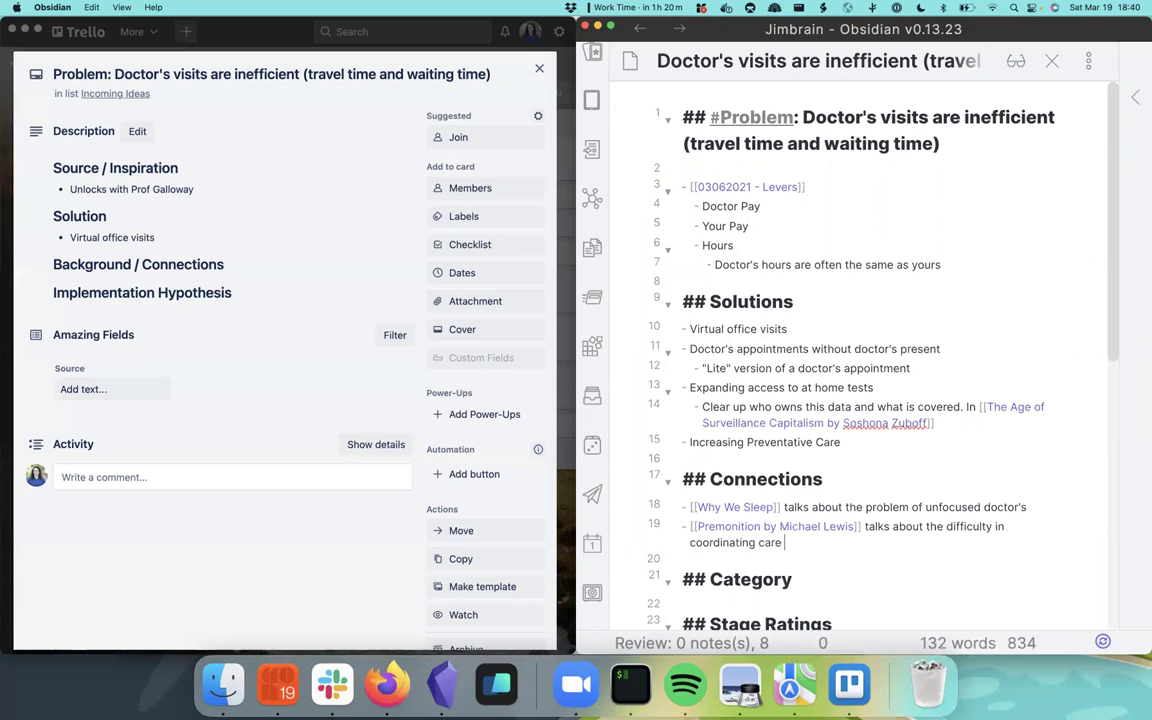
text(across bound)
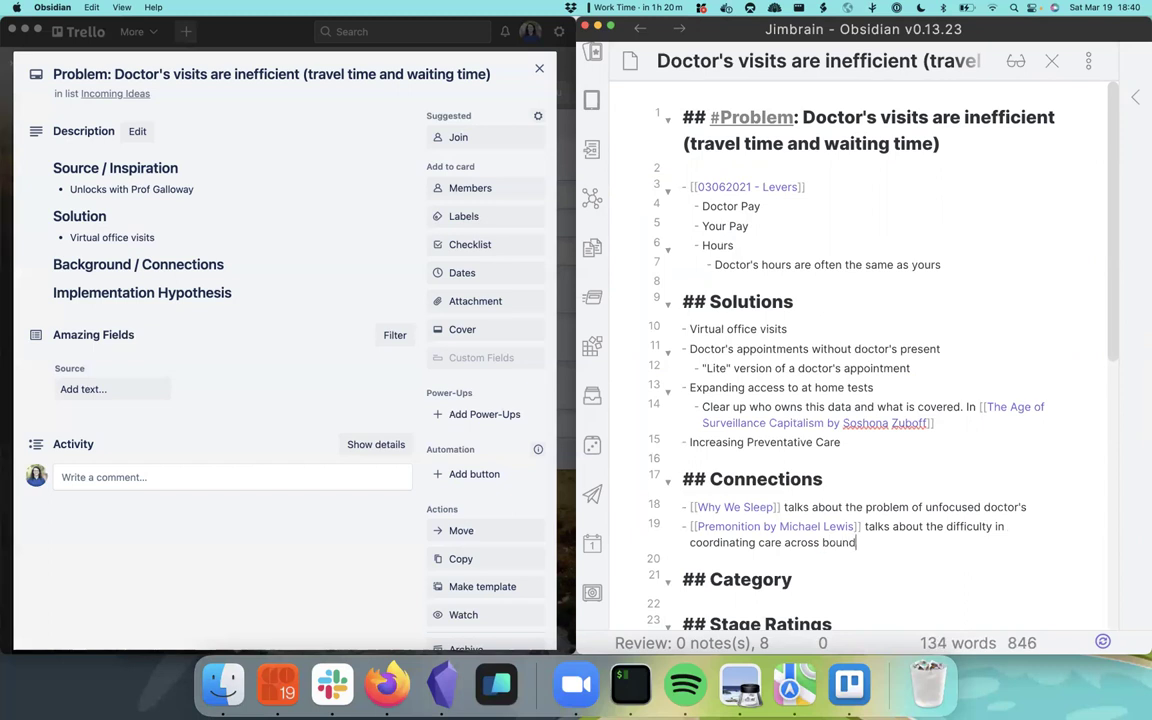
text(aries that's inef)
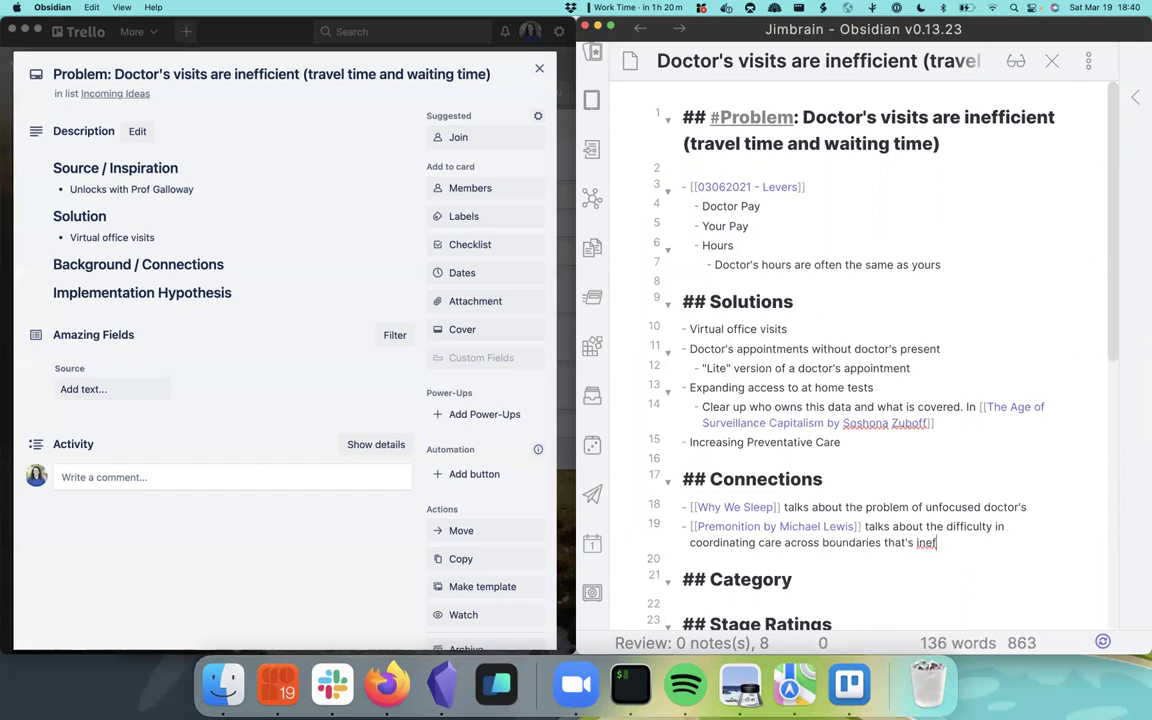
text(ficient.)
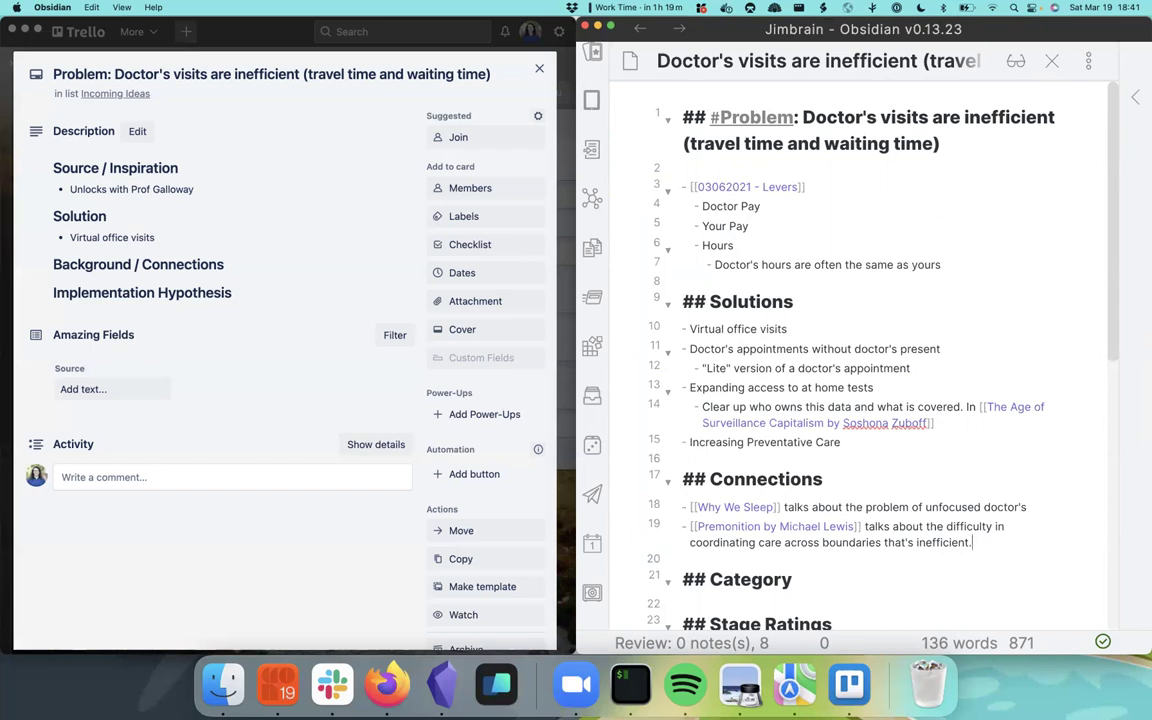
Under Connections, add a bullet linking to the note "80-20" followed by "rule for Doctors."
key(Return)
text([[)
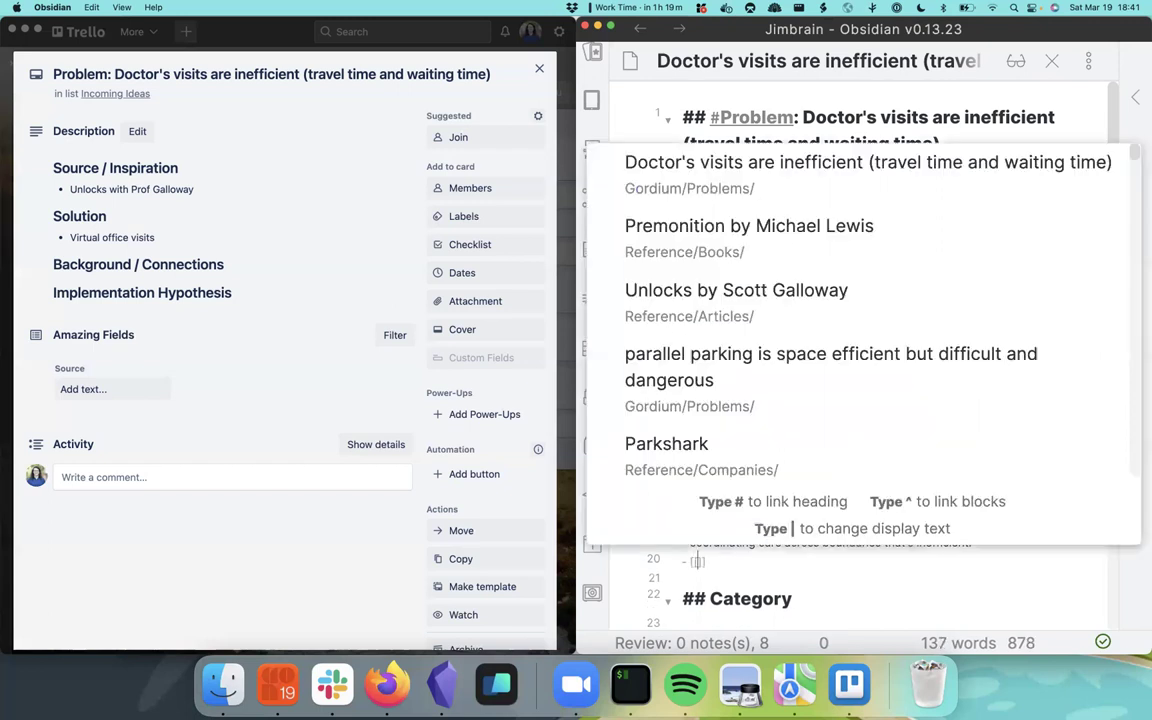
text(8p)
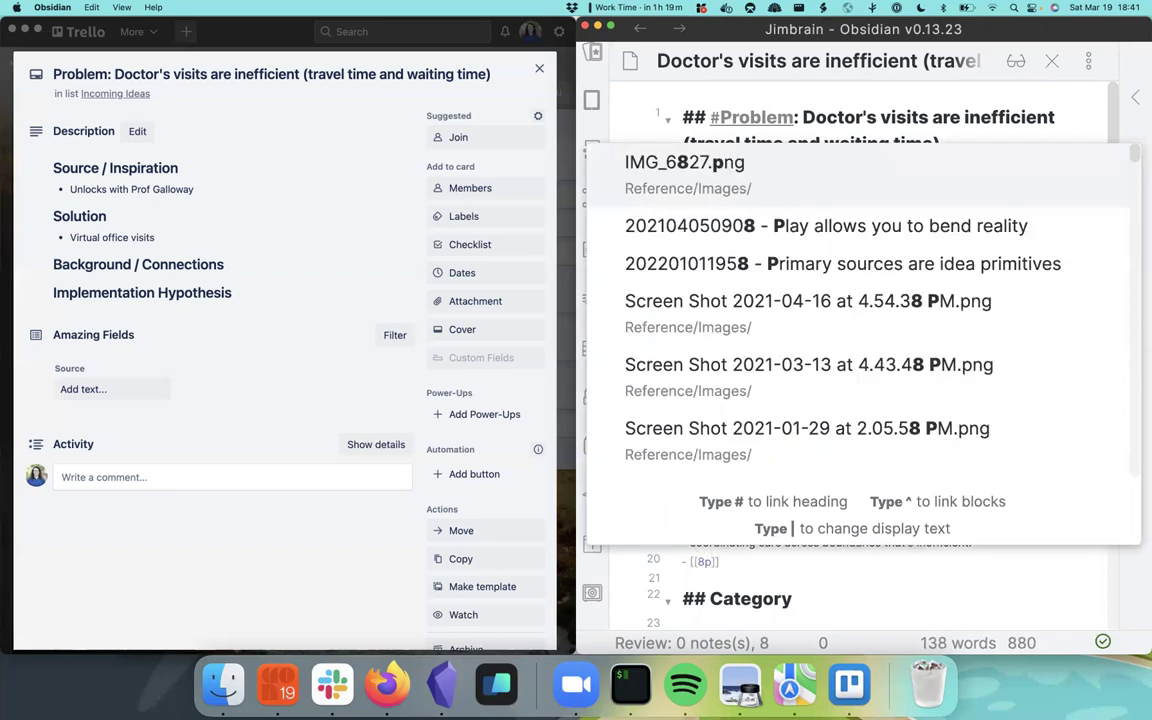
key(BackSpace)
text(0)
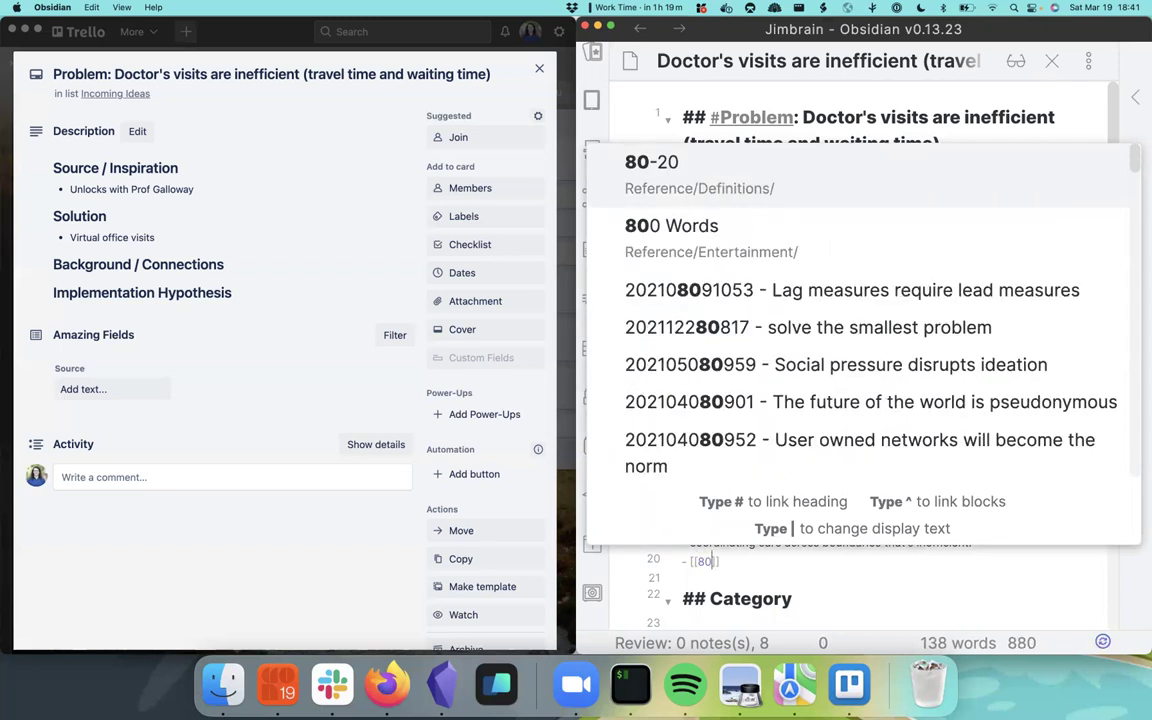
key(Return)
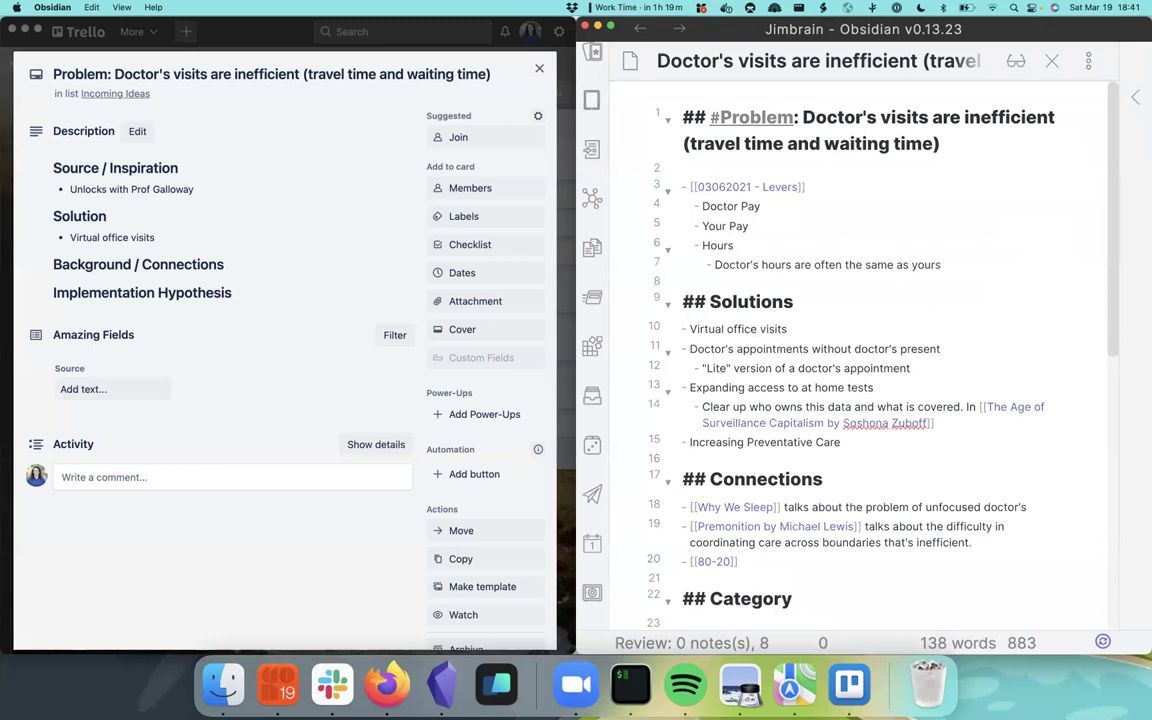
text(rule for Doc)
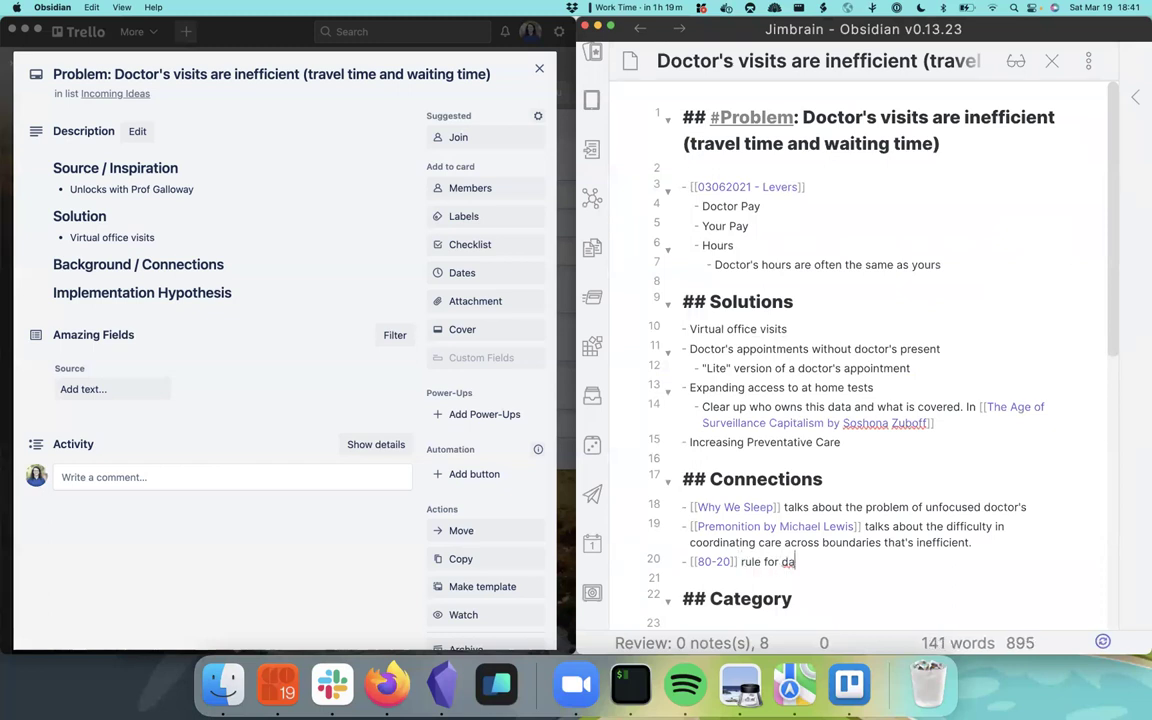
text(tor's)
key(BackSpace)
key(BackSpace)
text(s.)
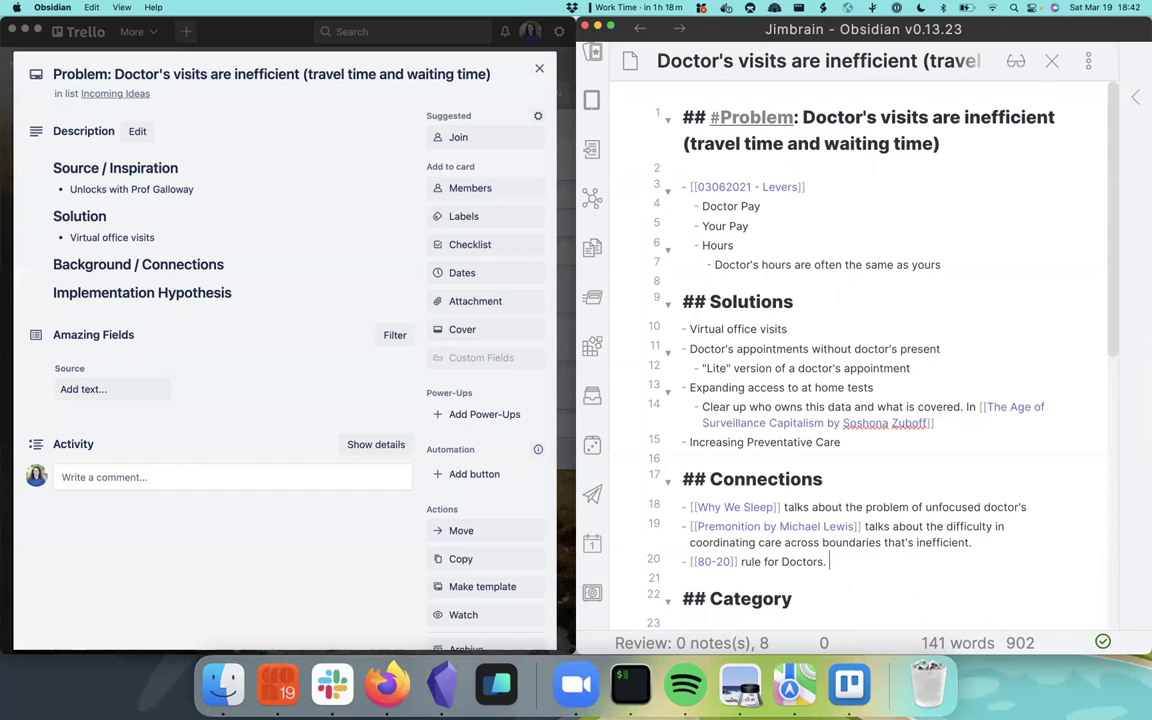
key(Return)
text([[)
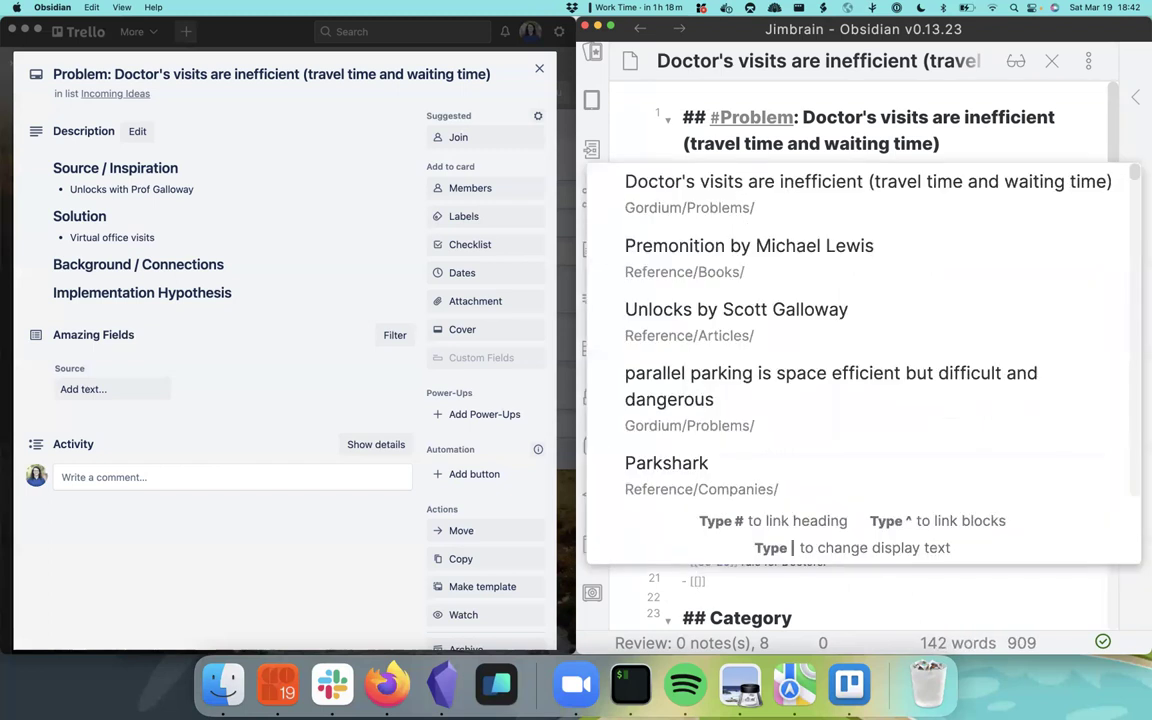
text(unoing)
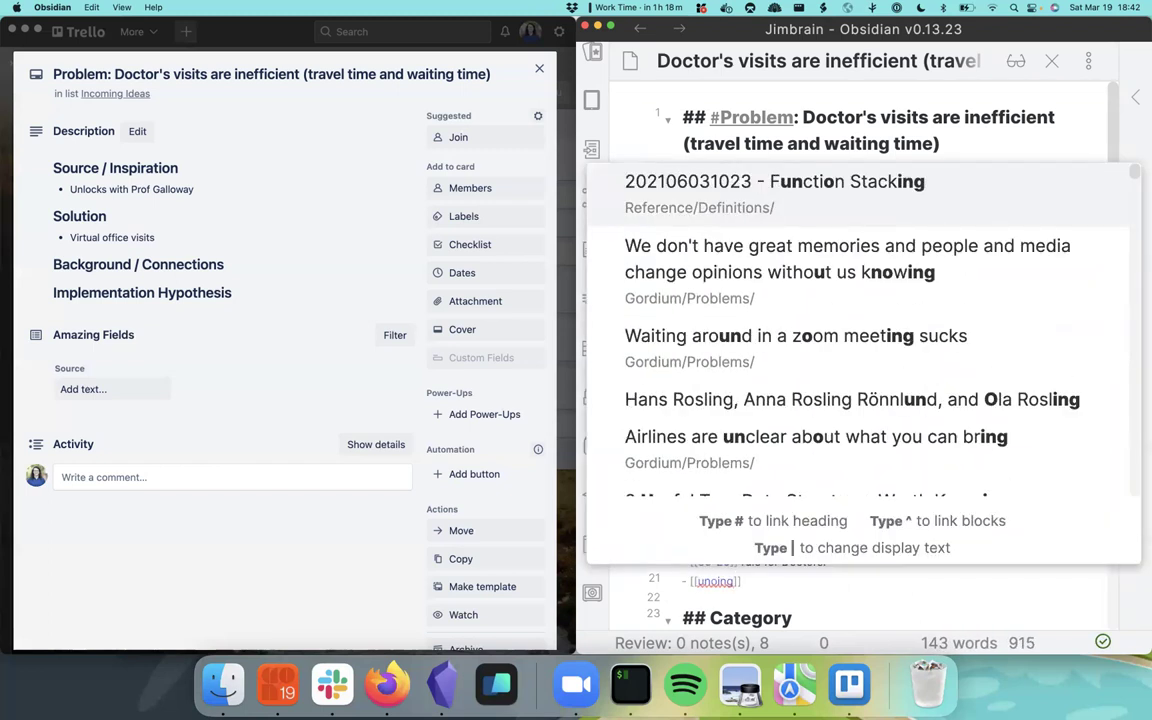
key(BackSpace)
key(BackSpace)
key(BackSpace)
key(BackSpace)
text(doing)
key(BackSpace)
key(BackSpace)
key(BackSpace)
key(BackSpace)
key(BackSpace)
key(BackSpace)
key(BackSpace)
key(BackSpace)
key(BackSpace)
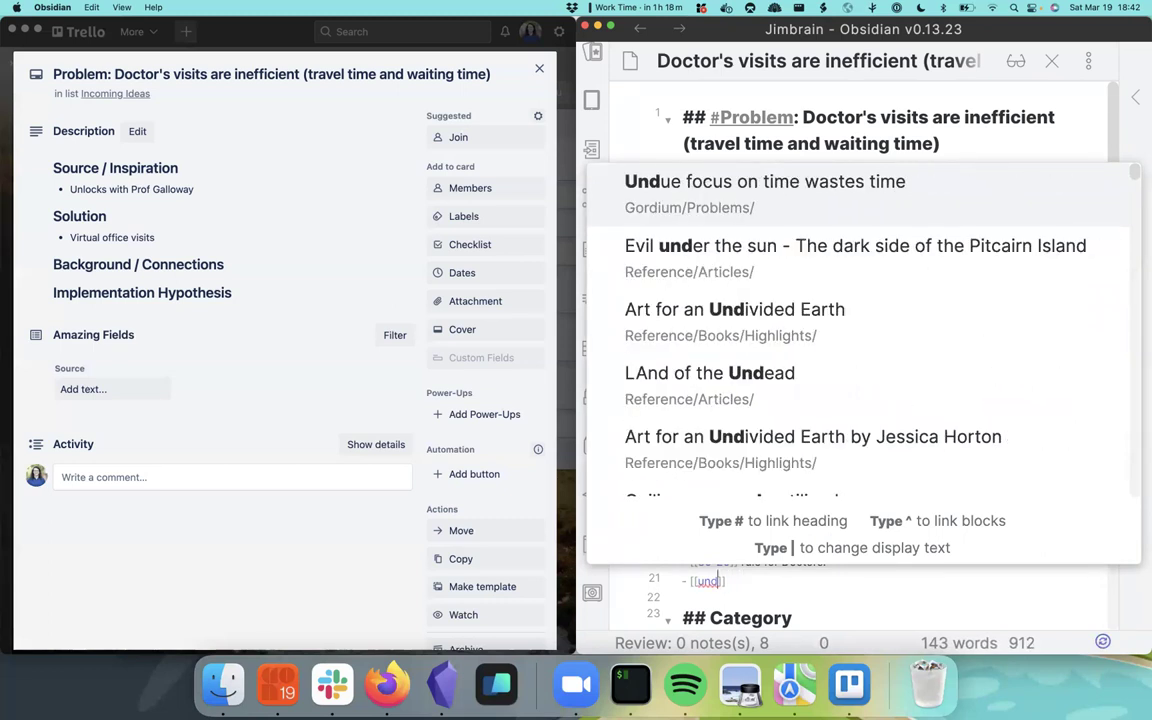
Split the note pane horizontally, look through the notes matching "books/", open "Range" in the new pane and close it
key(super+shift+minus)
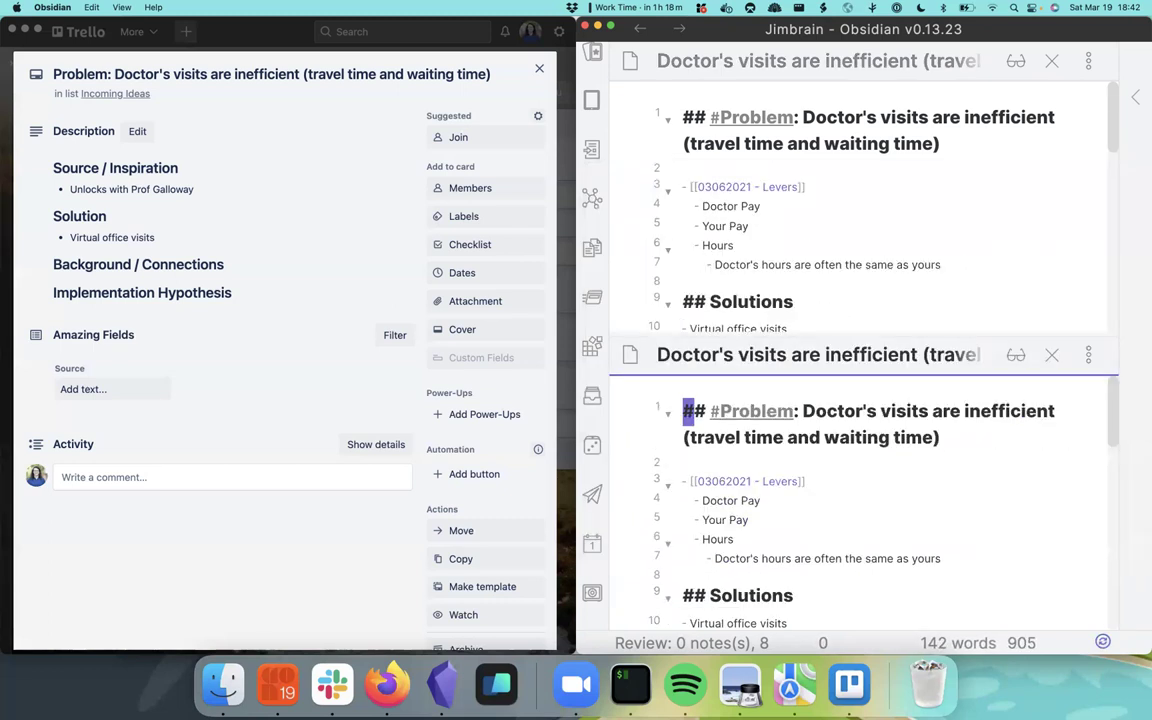
key(super+o)
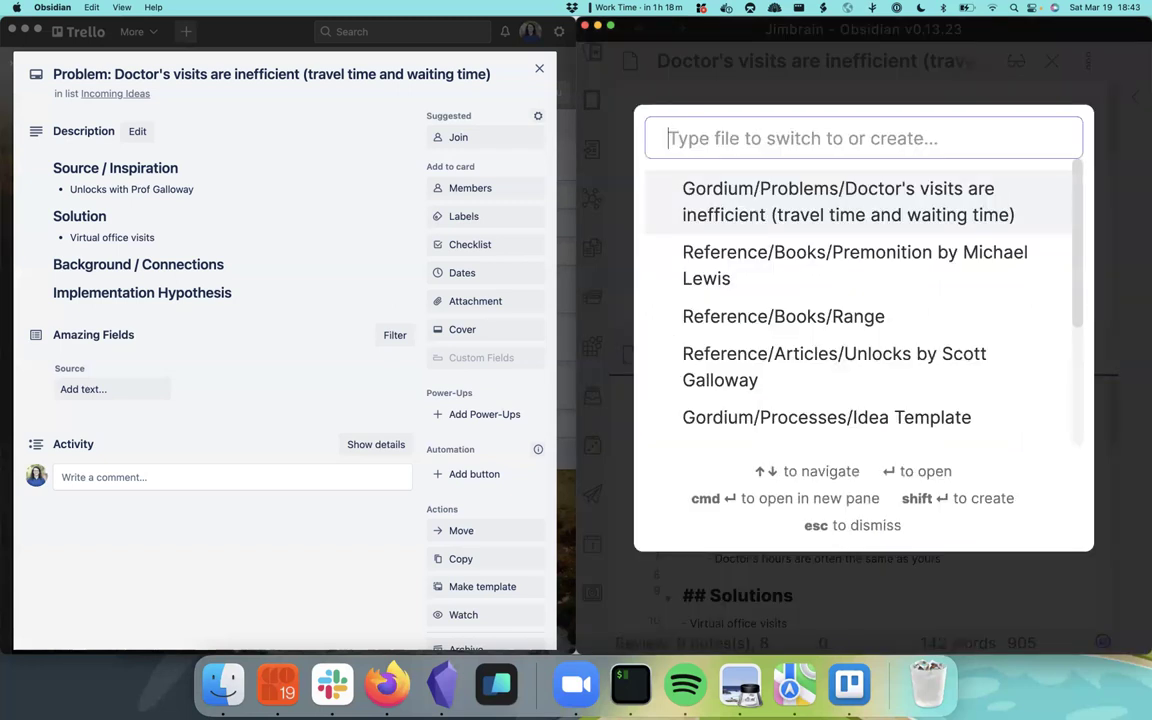
text(books/)
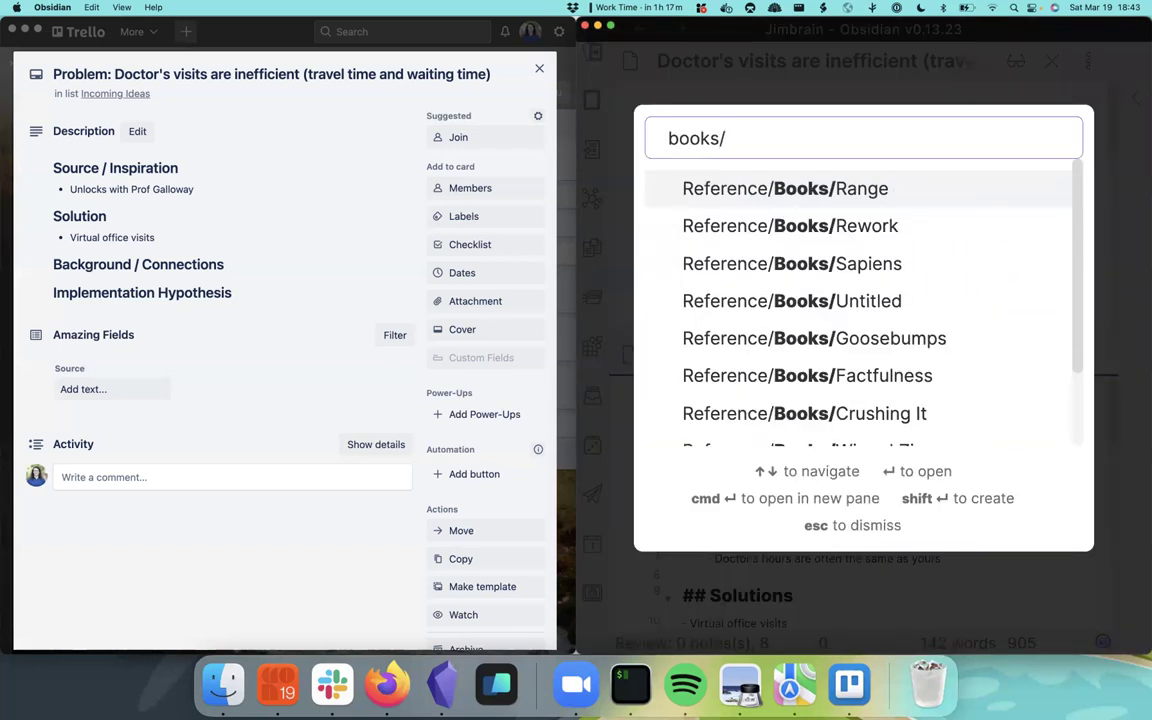
key(Return)
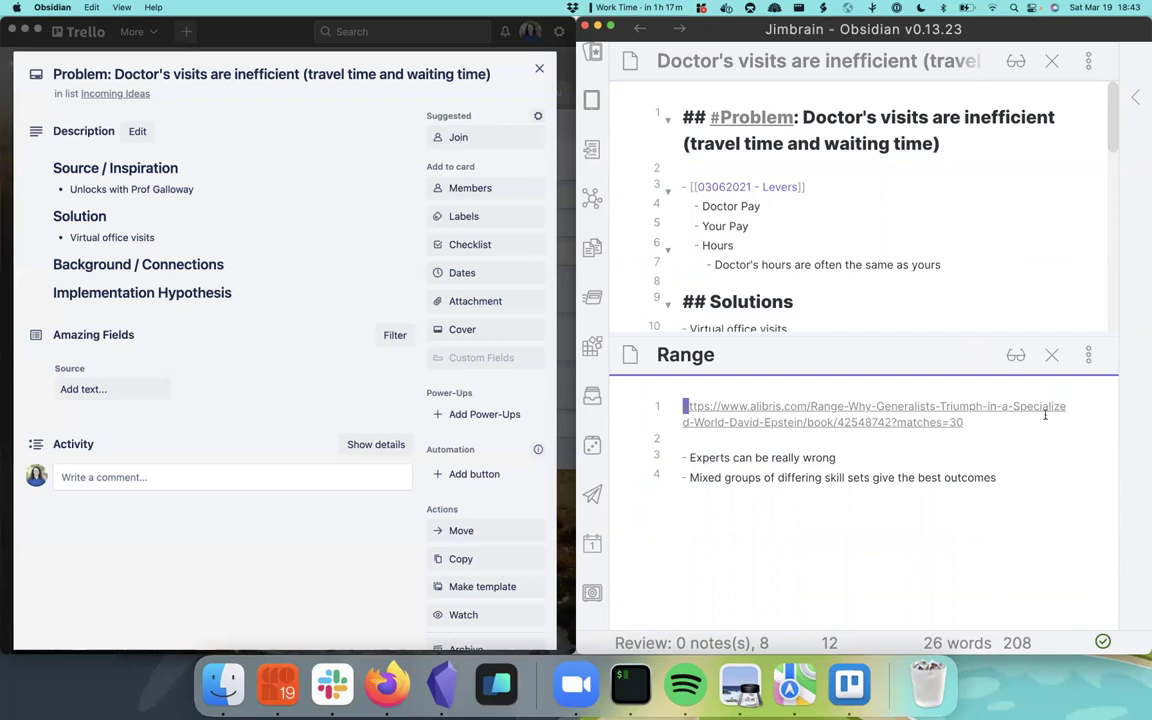
click(1053, 356)
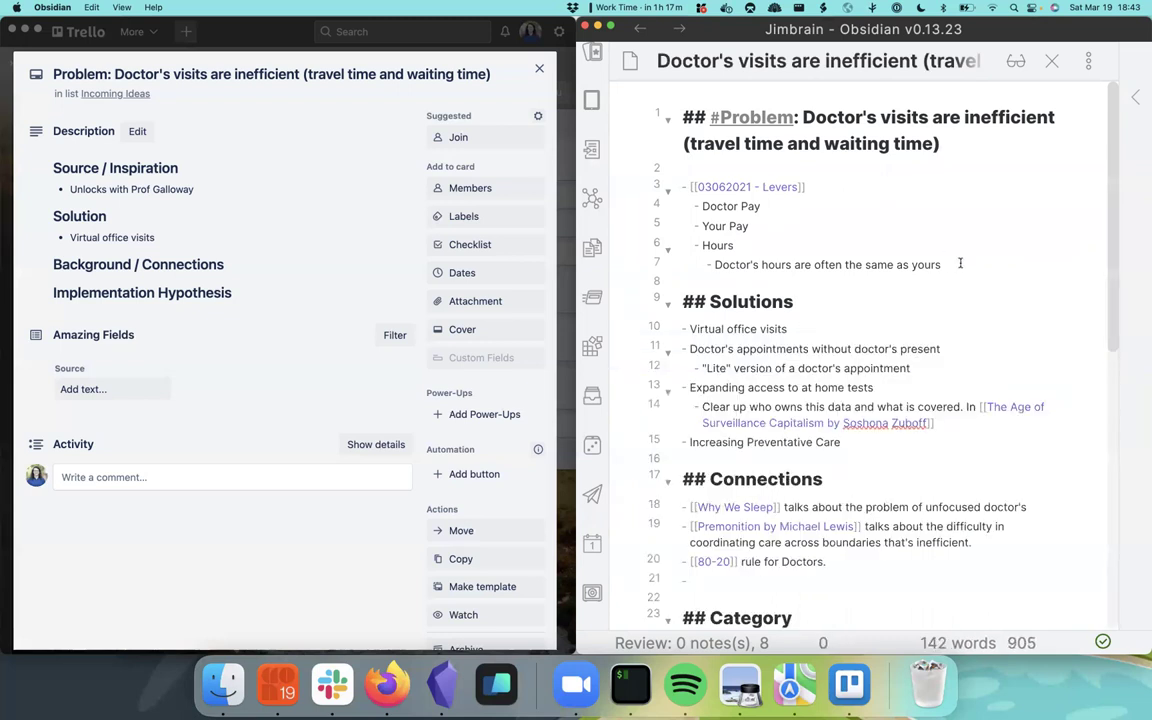
Add "Liability" to the levers list at the same level as "Hours"
key(Return)
key(shift+Tab)
text(Lib)
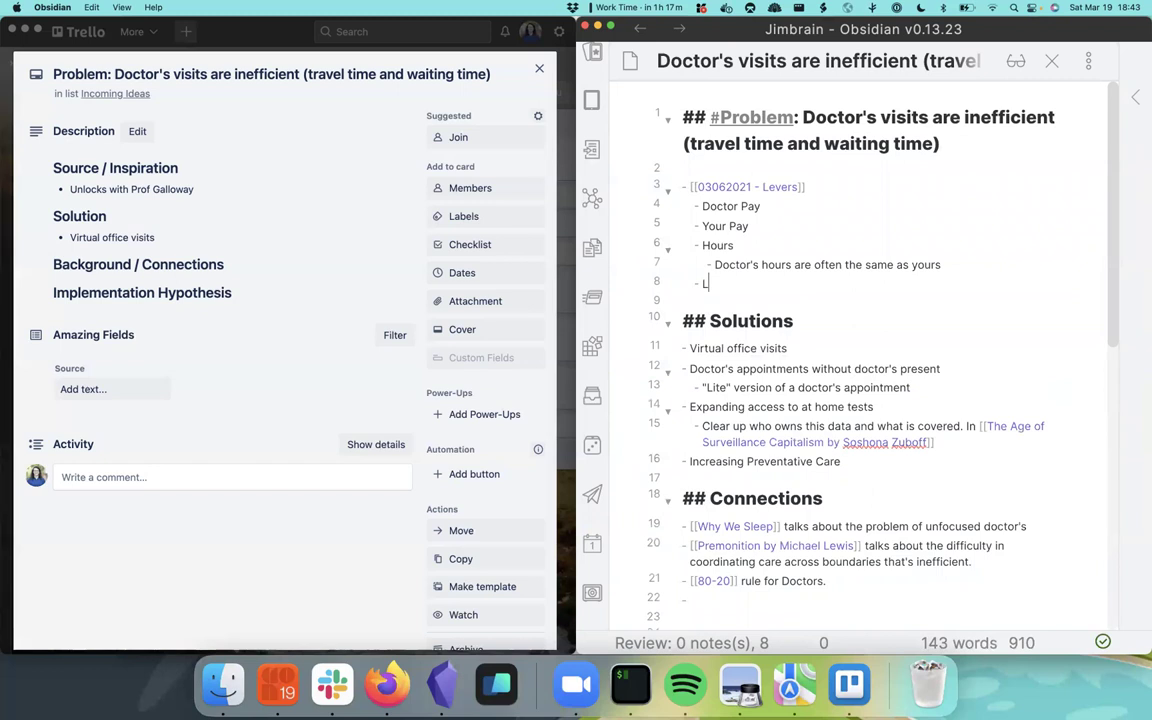
key(BackSpace)
text(ability)
key(Return)
key(BackSpace)
key(BackSpace)
key(BackSpace)
Add the lever "Caseload / # of Doctors" below "Liability" with the nested bullet "There's not enough."
key(Return)
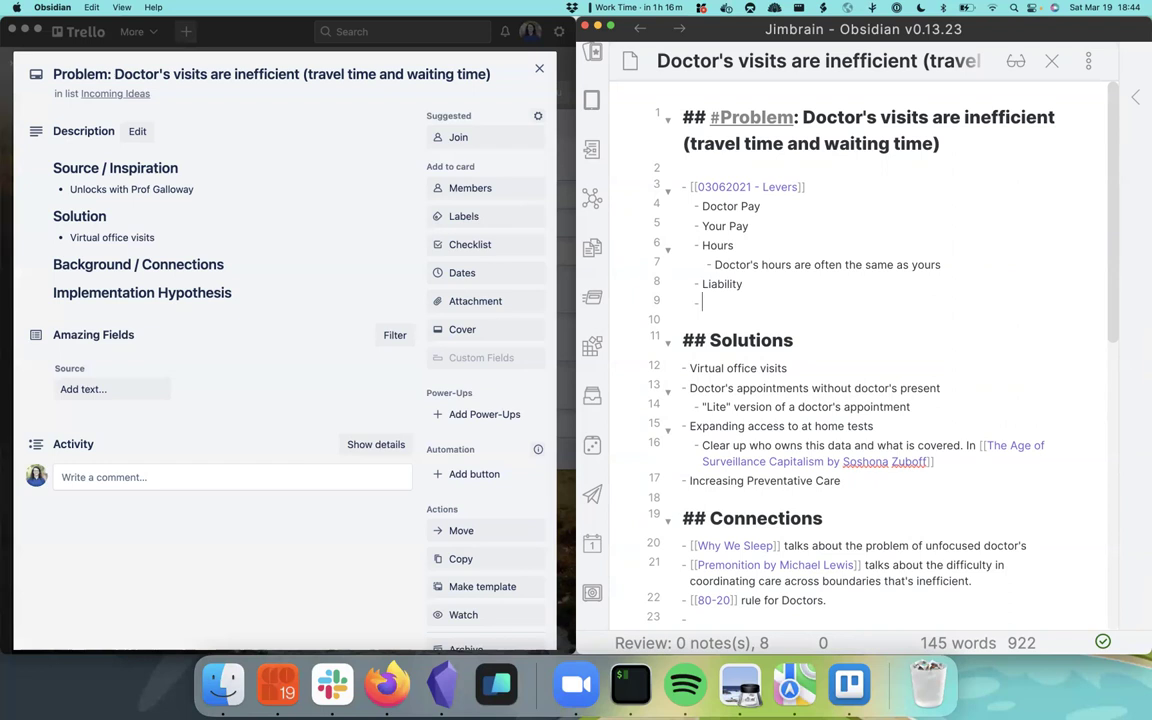
text(Caseload / # of Doctors)
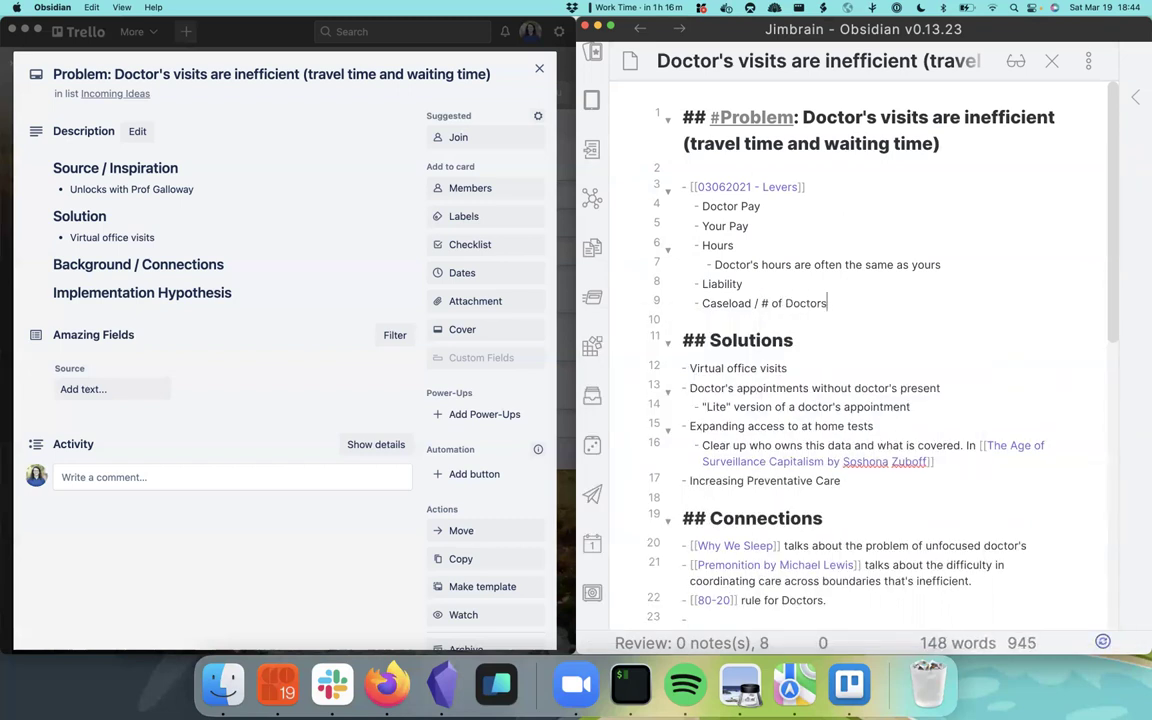
key(Return)
key(Tab)
text(There')
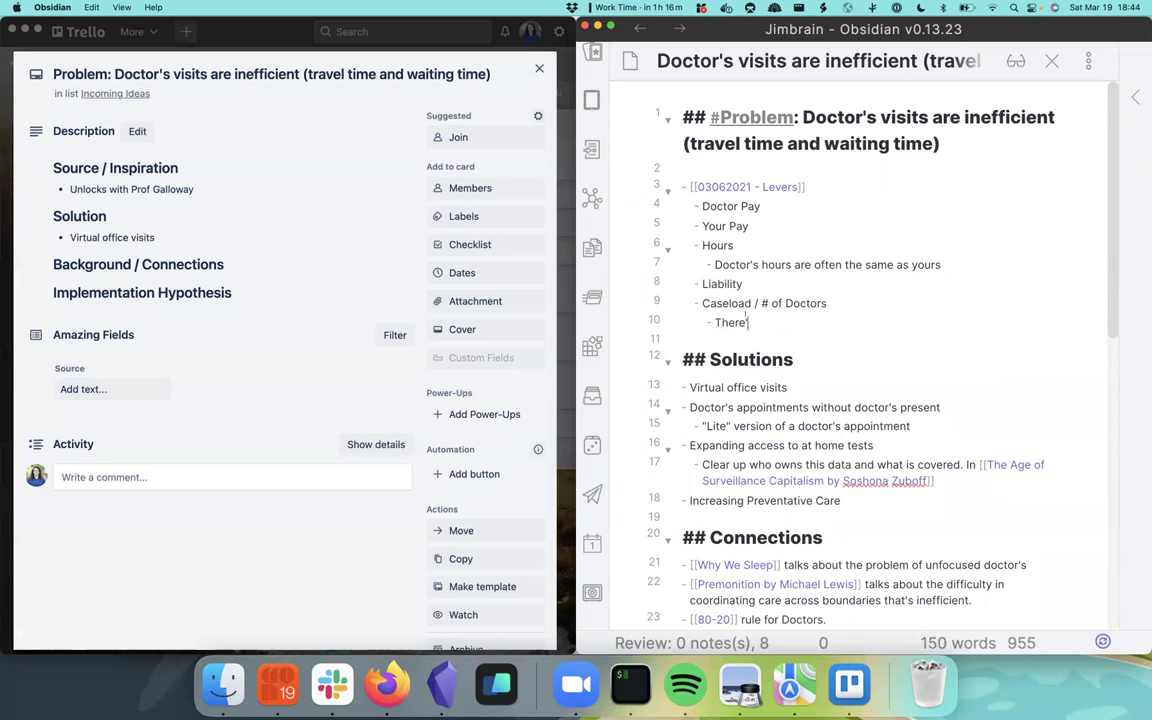
text(s not enough.)
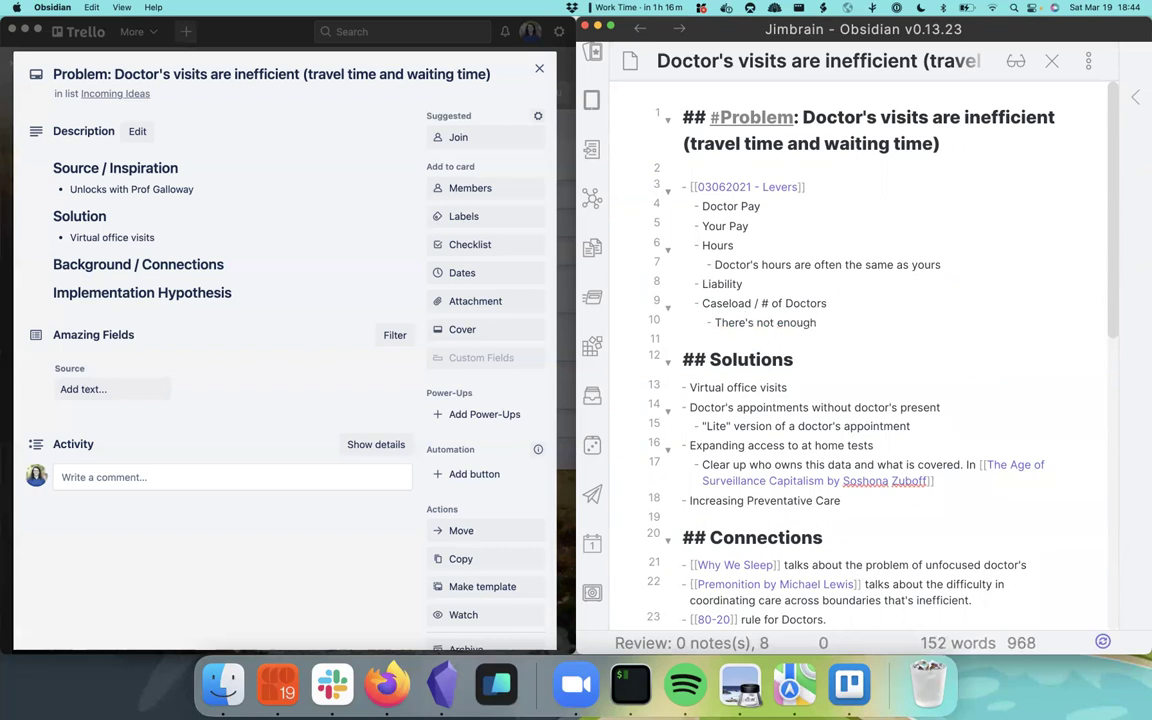
Under Solutions, add the bullet "Increase med school enrollment and graduation" after "Increasing Preventative Care"
click(884, 500)
key(Return)
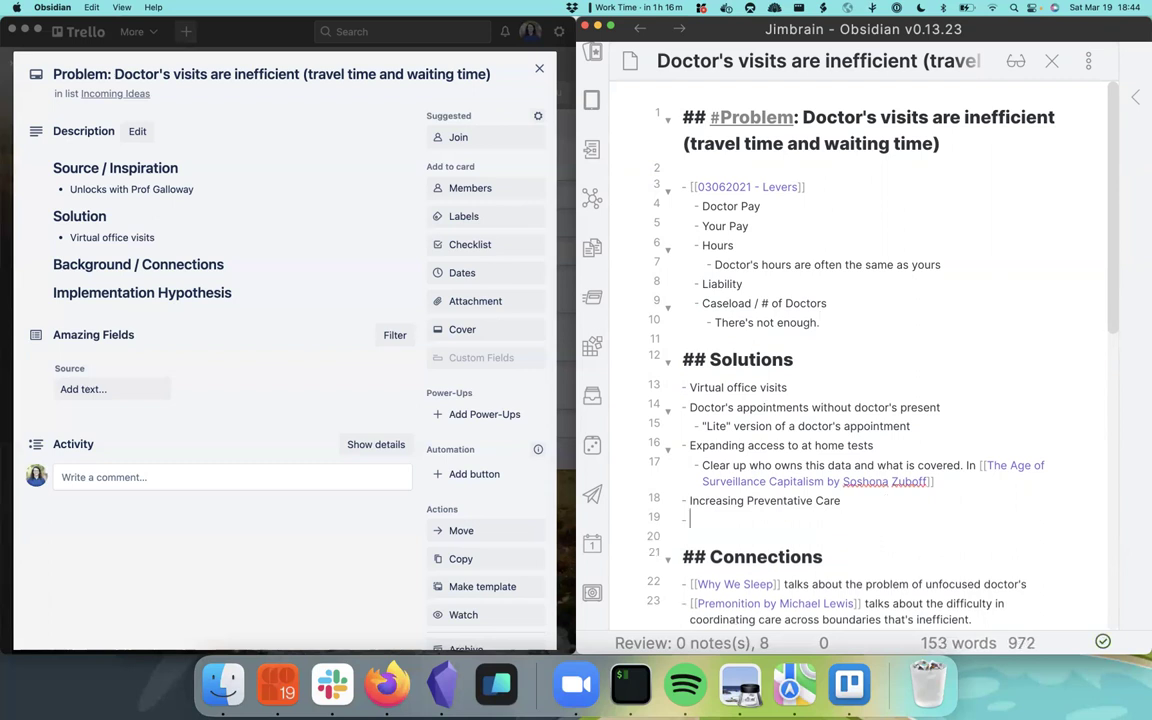
text(Increase )
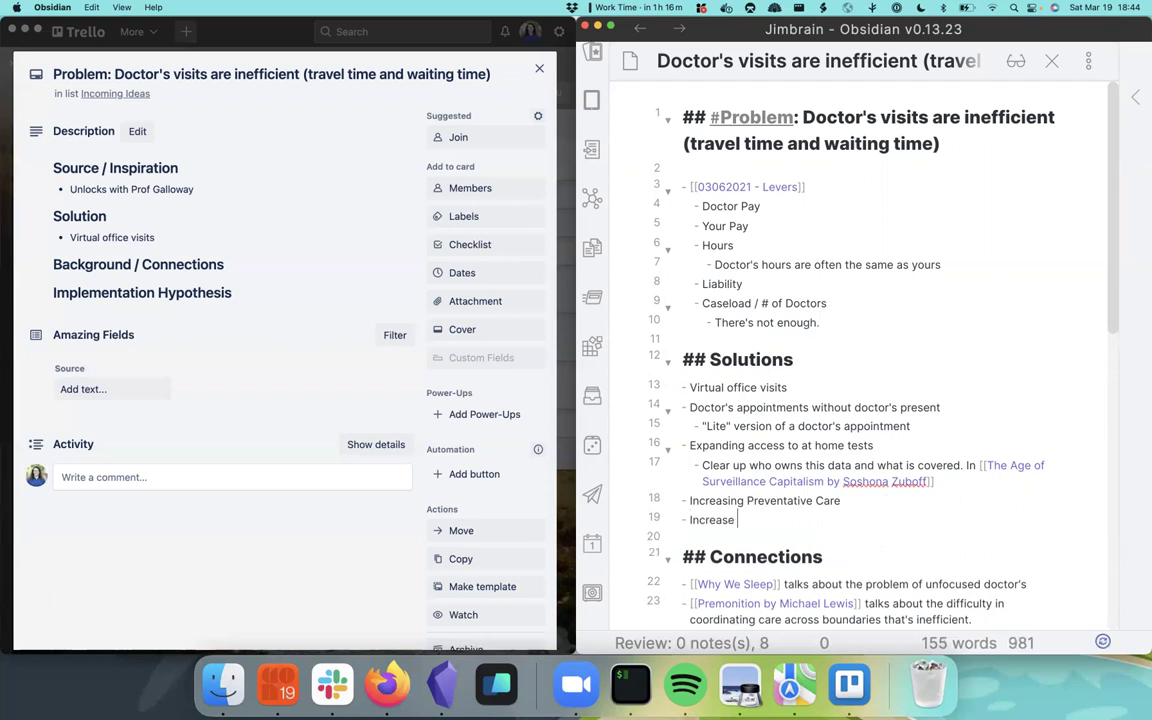
text(med school enrol)
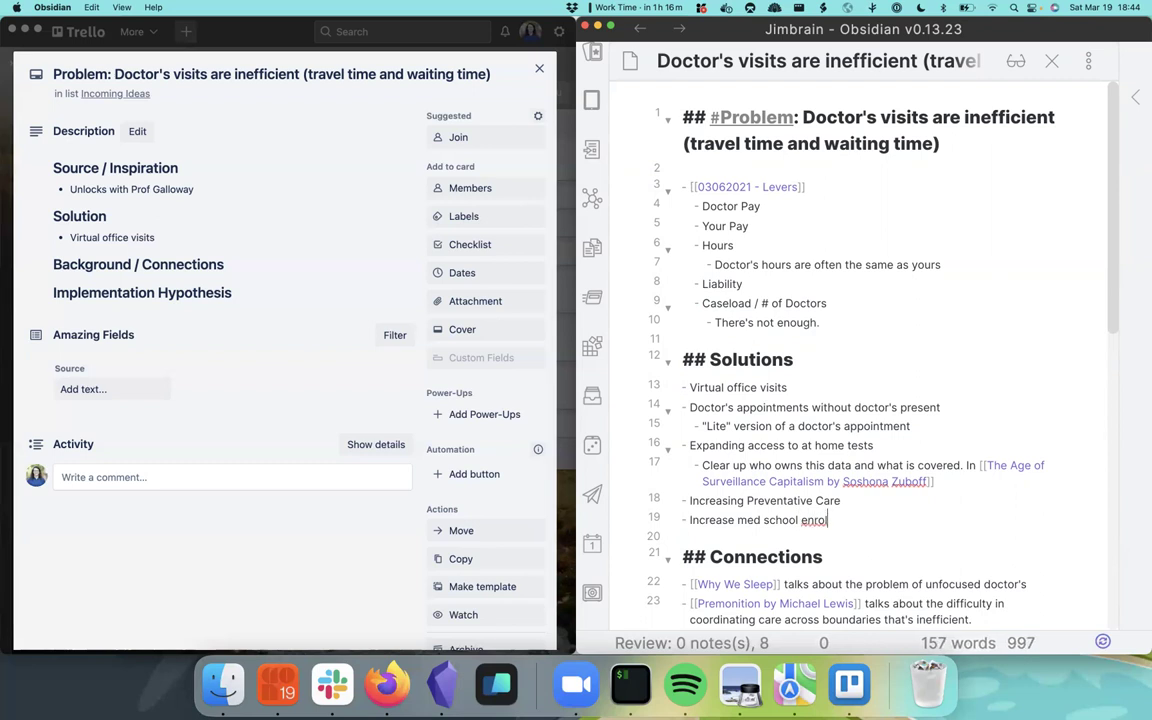
text(lment and gra)
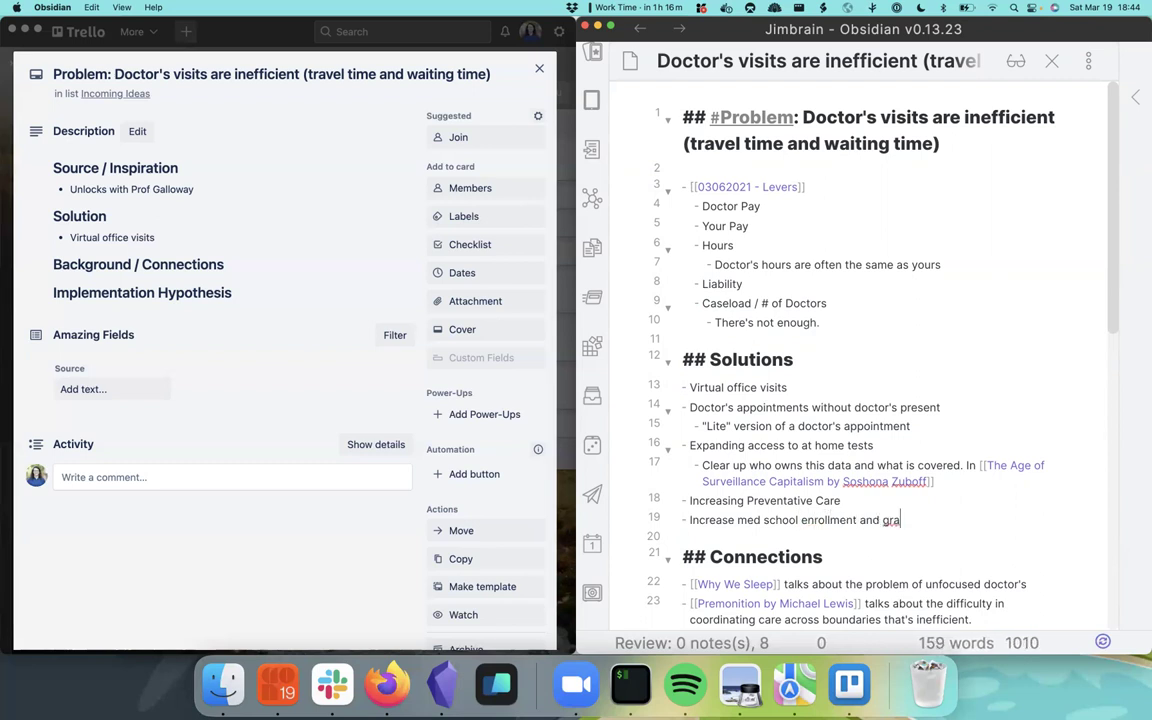
text(duation)
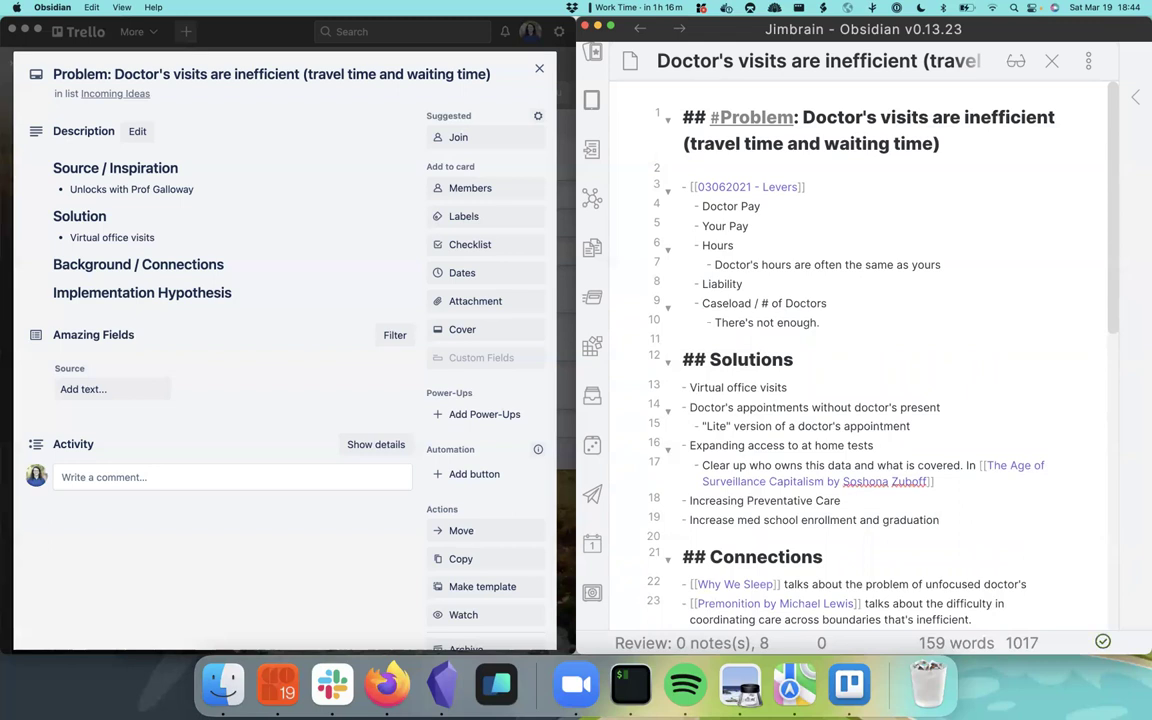
Review the note's levers, solutions and connections down to the Category and Stage Ratings sections
scroll(845, 350, down, 5)
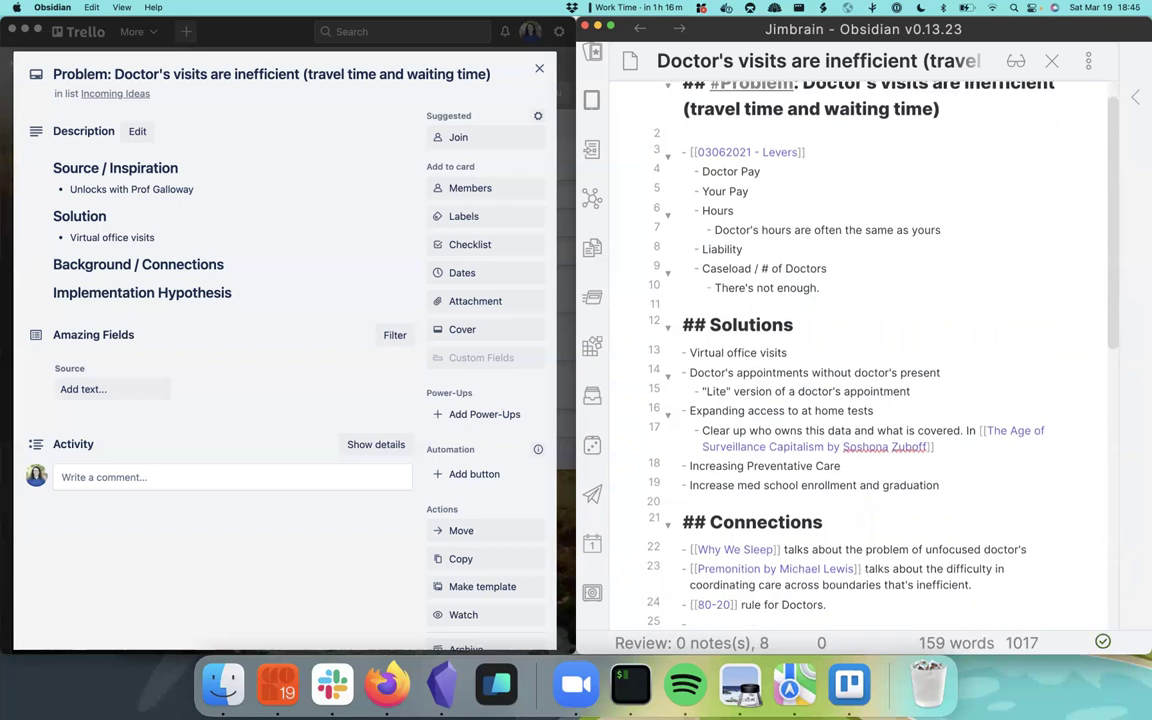
scroll(845, 350, down, 5)
scroll(845, 350, up, 8)
scroll(845, 350, up, 3)
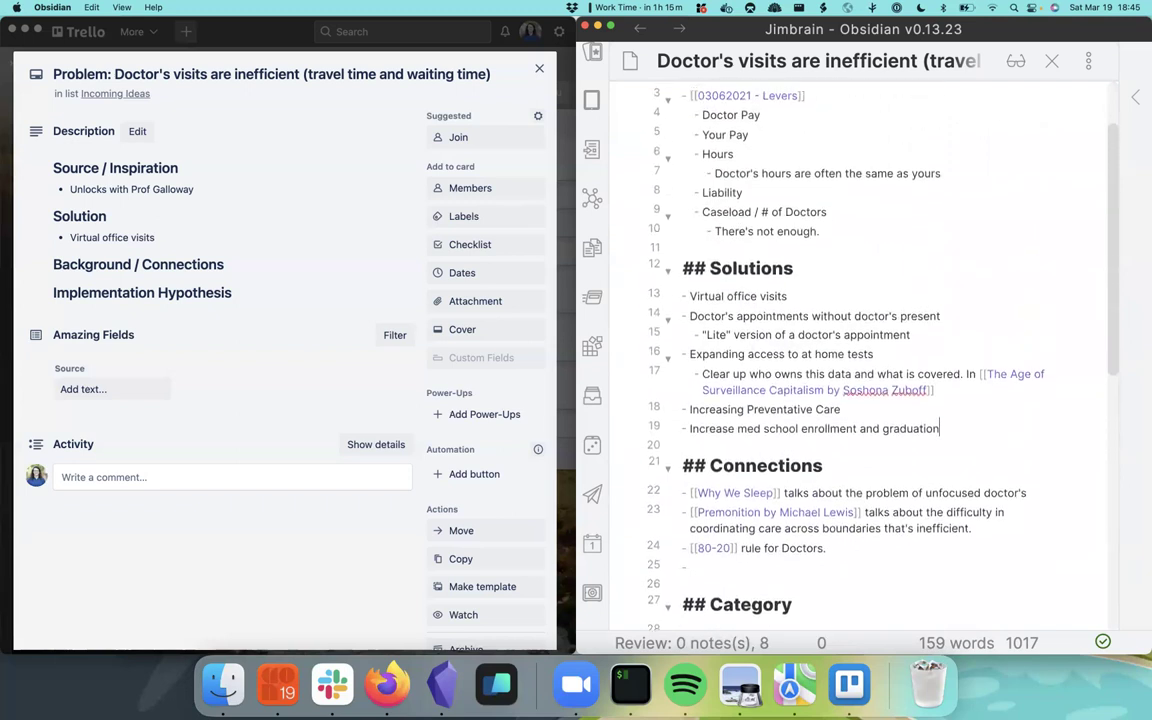
scroll(845, 350, up, 1)
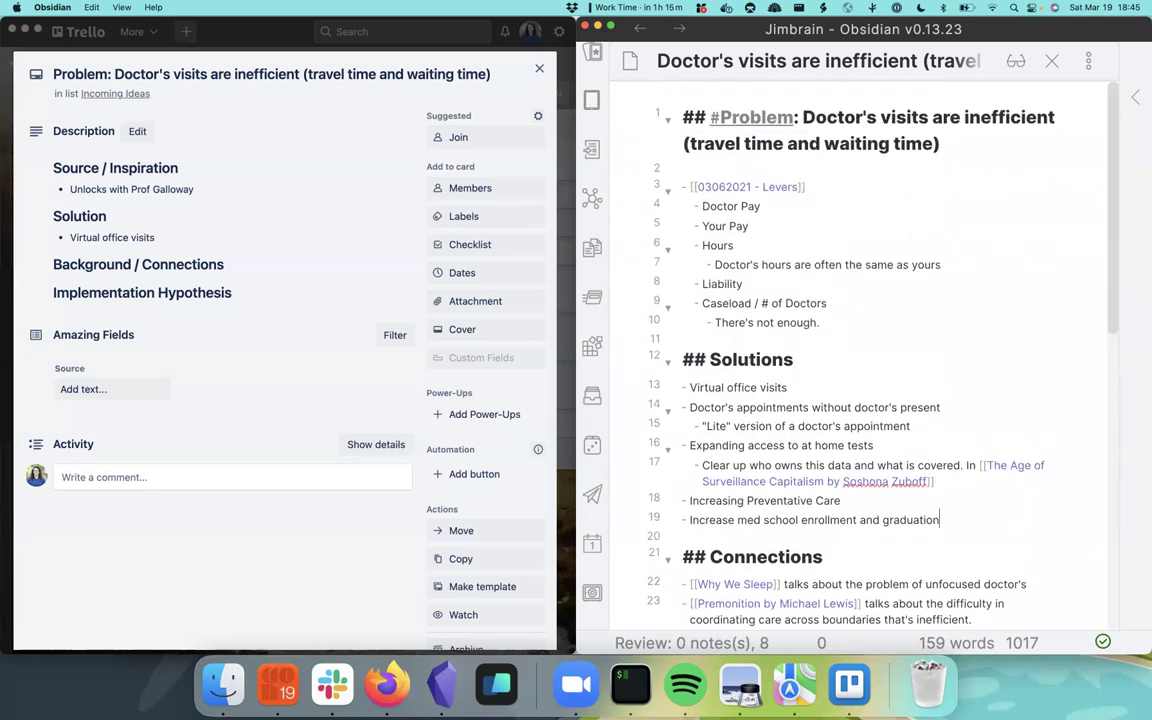
scroll(845, 350, down, 4)
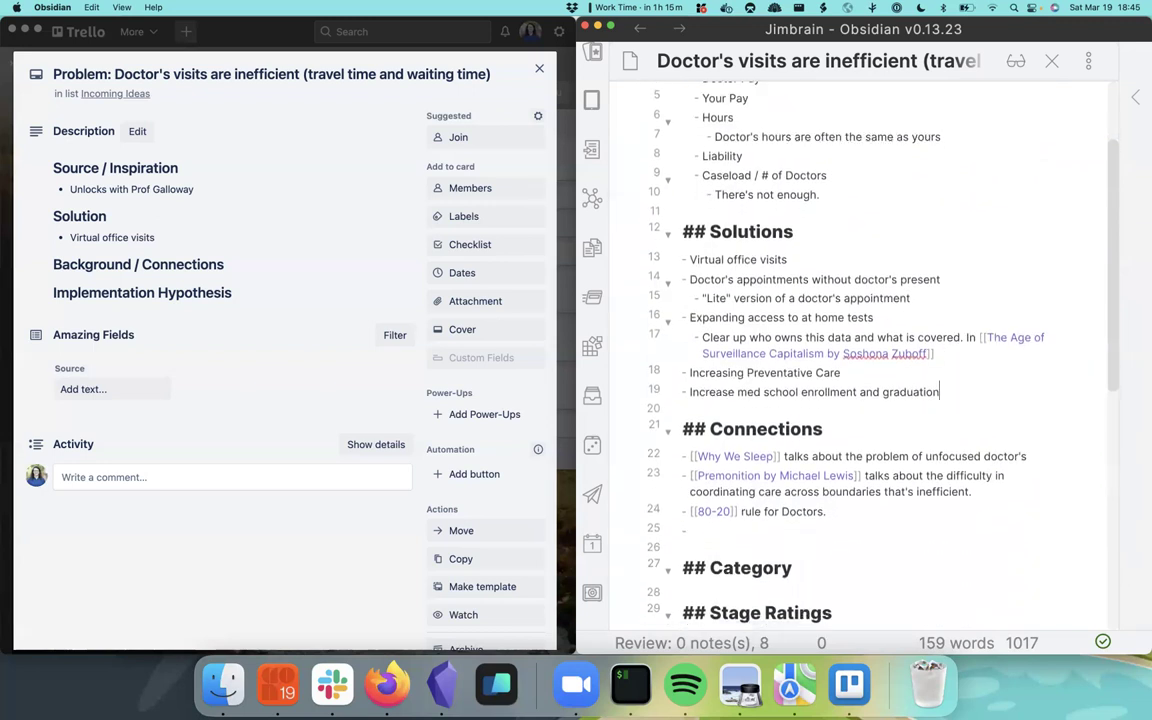
scroll(845, 350, down, 3)
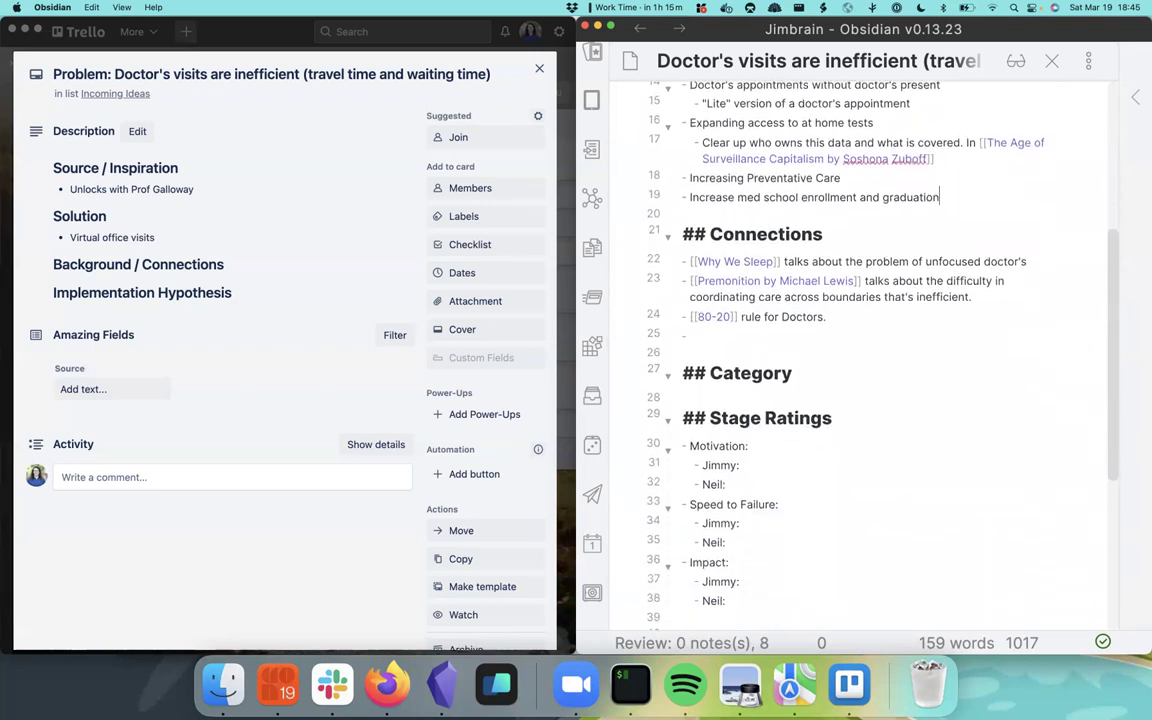
scroll(845, 298, up, 3)
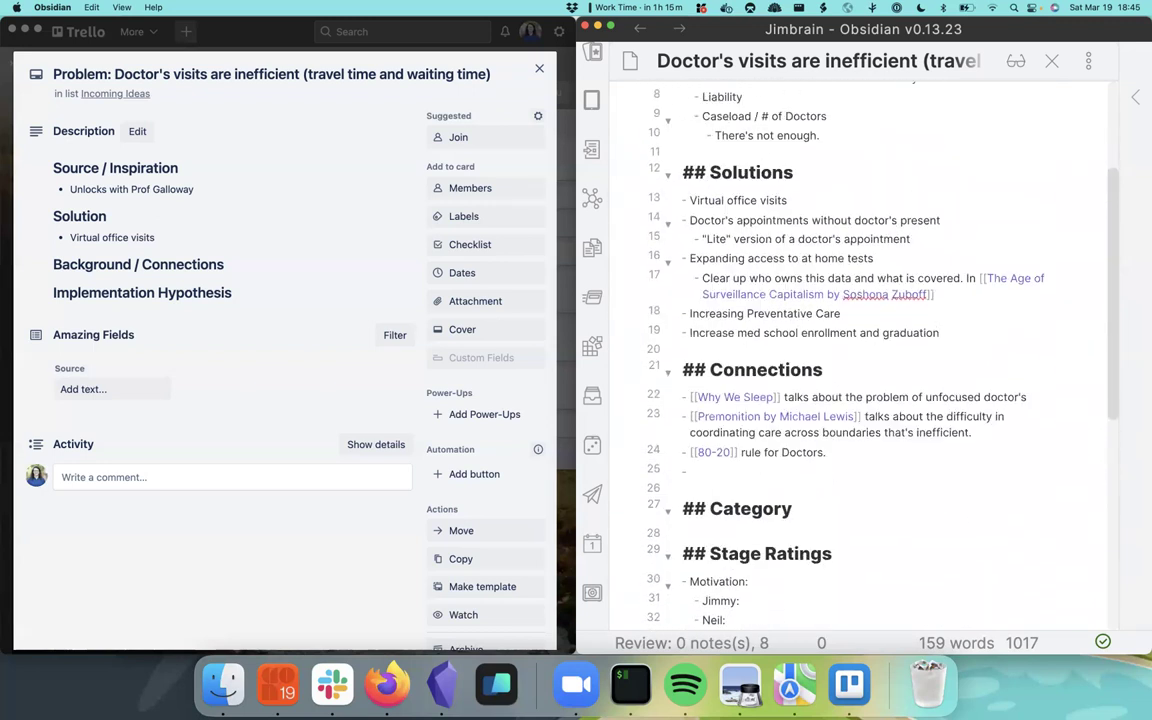
scroll(845, 298, down, 2)
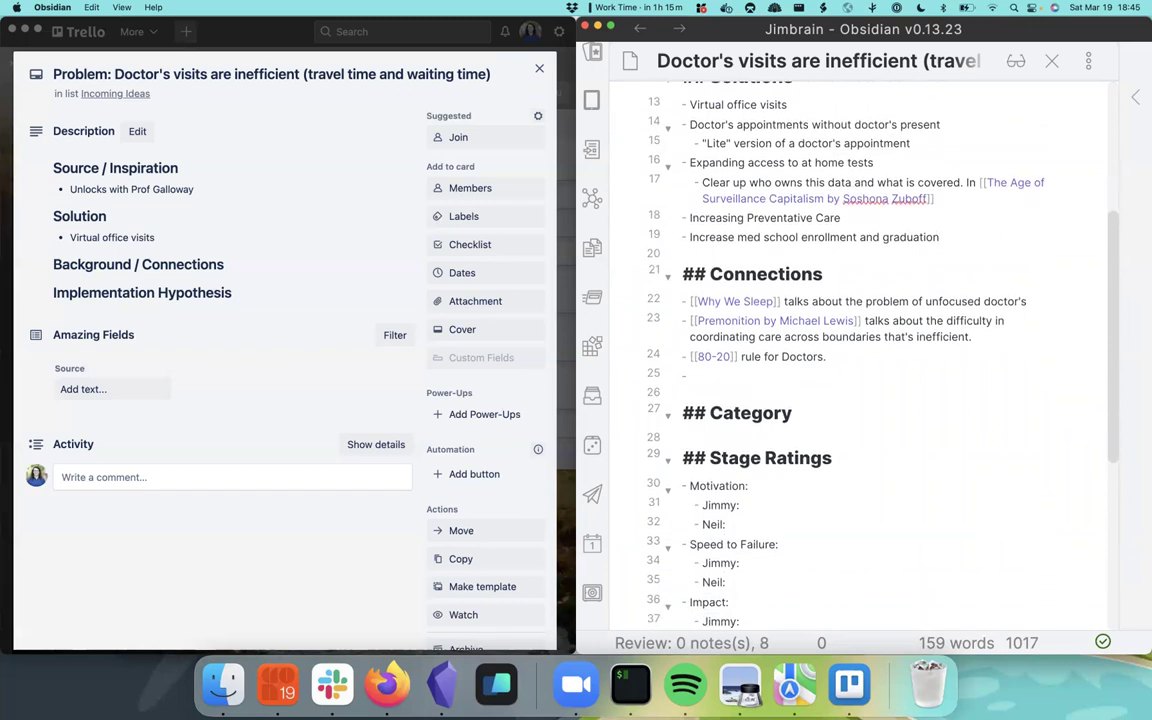
Under Stage Ratings, set Motivation to 0 overall and to 0 for each of the two raters
scroll(845, 350, down, 4)
click(748, 310)
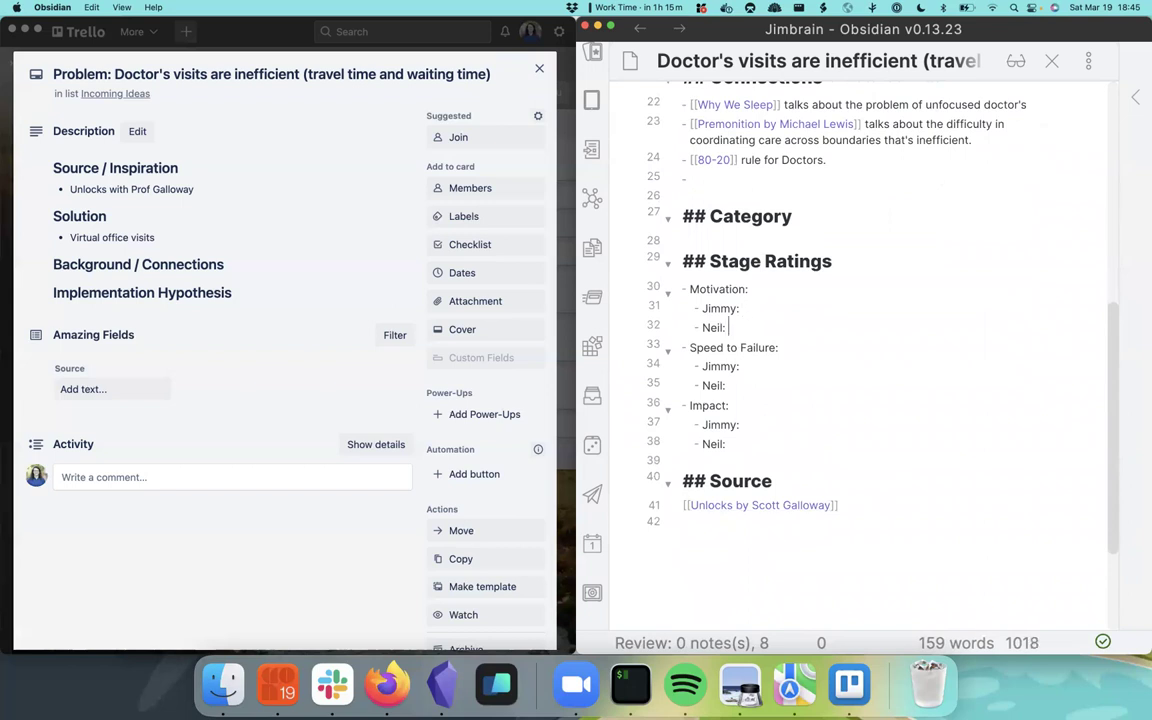
key(Down)
text(00)
click(779, 288)
text(0)
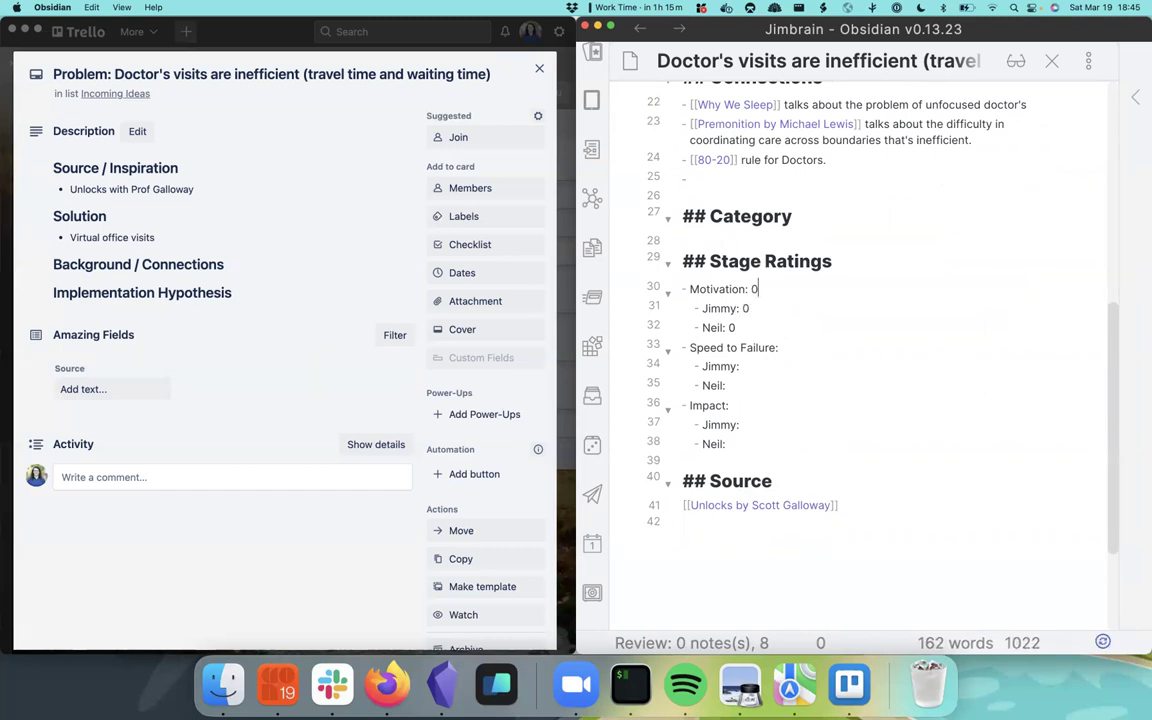
Set the Speed to Failure rating to 0 for each of the two raters
click(765, 366)
key(Down)
text(0)
key(Up)
text(0)
Remove the empty bullet below the "80-20" connection
scroll(746, 387, up, 5)
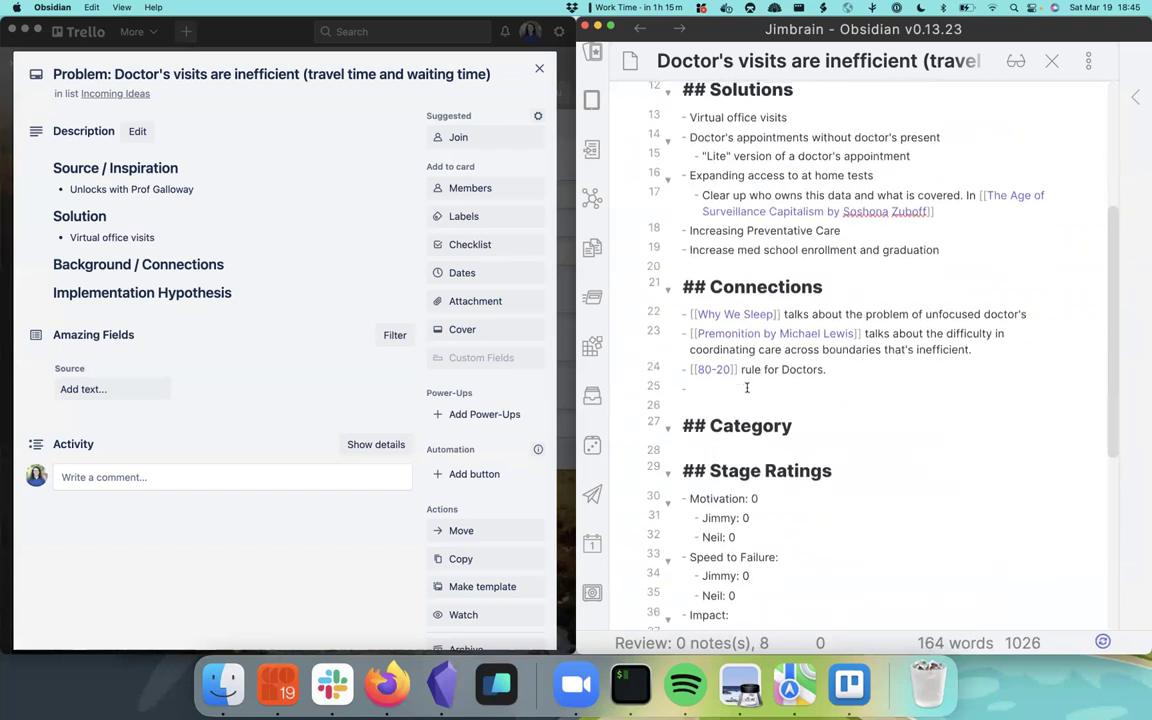
click(746, 387)
key(BackSpace)
key(BackSpace)
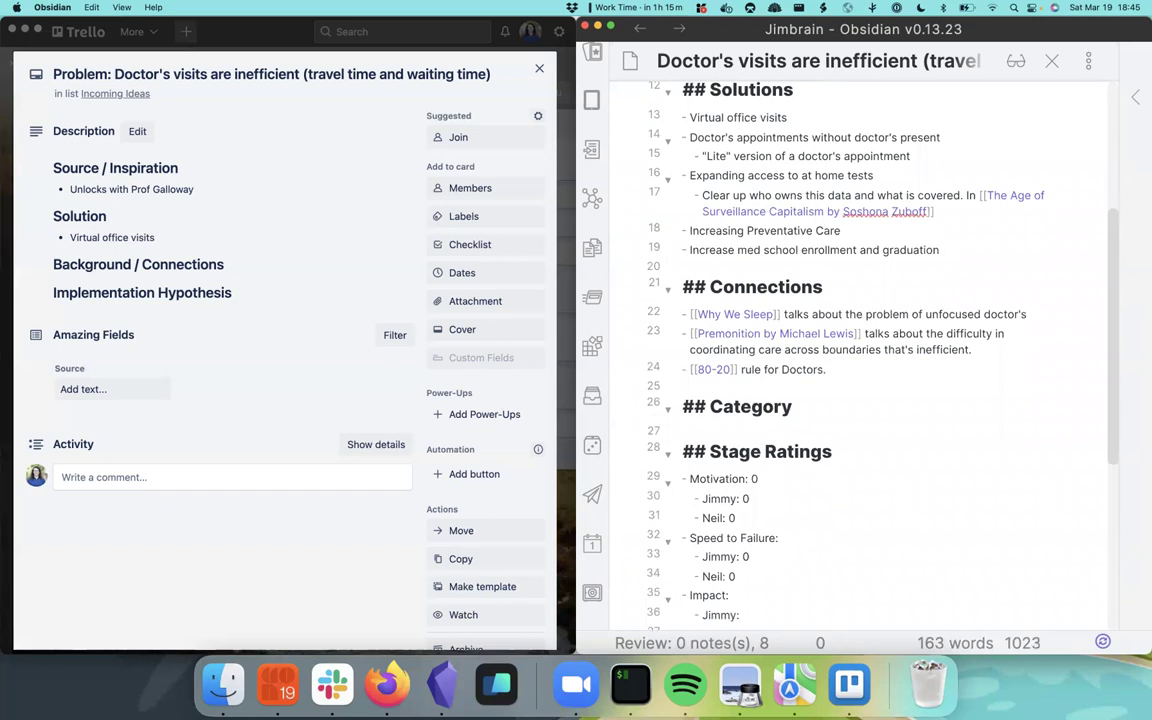
Rate Impact 2 for the first rater and 1 for the second, and set its overall value to 1.5
scroll(846, 350, down, 5)
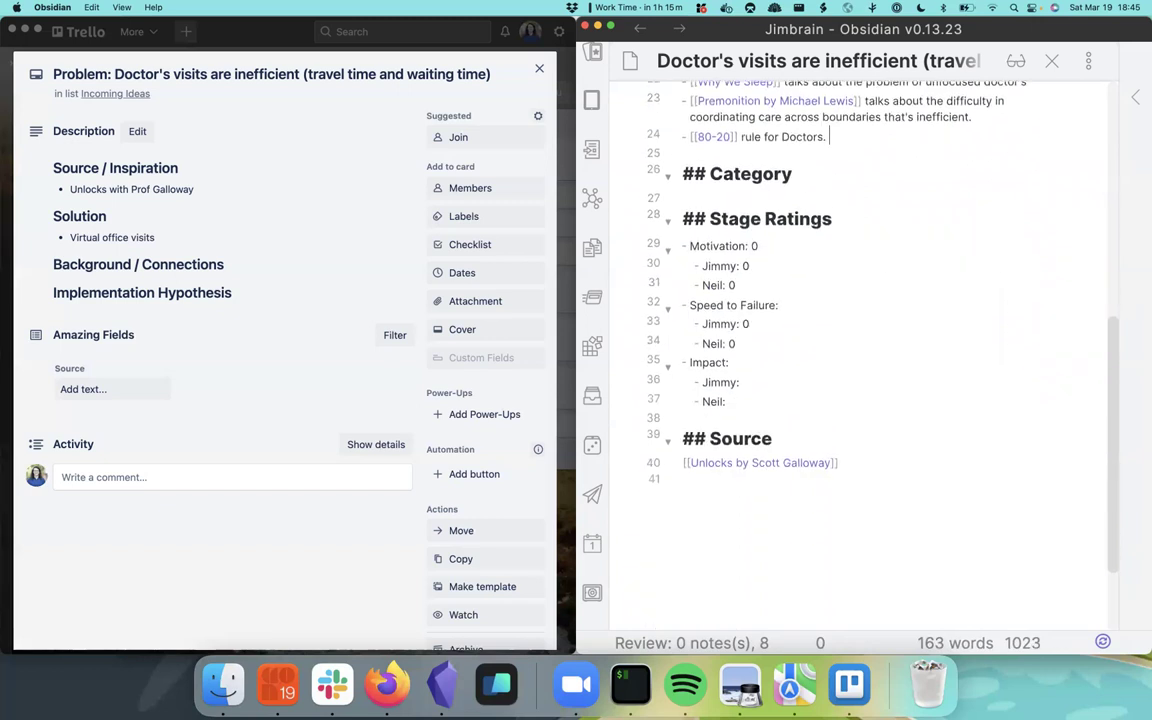
scroll(846, 350, down, 3)
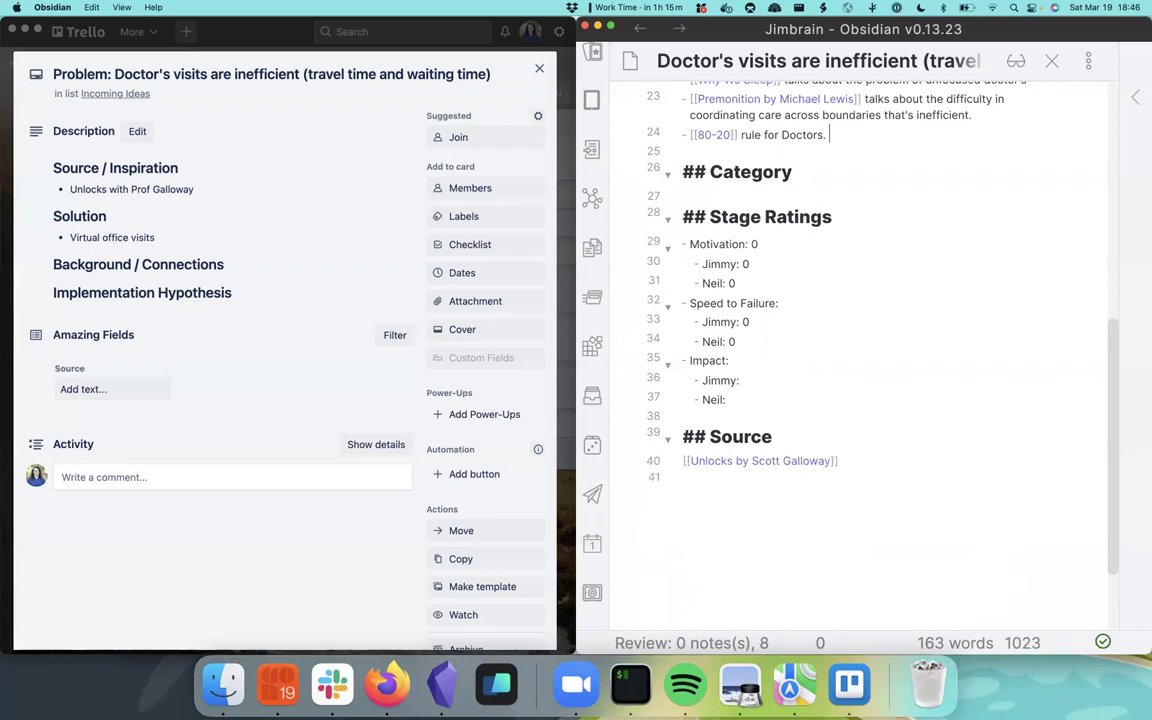
click(744, 396)
click(729, 362)
key(Down)
key(Down)
text(1)
key(Up)
text(2)
click(753, 365)
text(1.5)
Add the existing tag #NotOurKnotNow on a new line under the Category heading
click(796, 172)
key(Return)
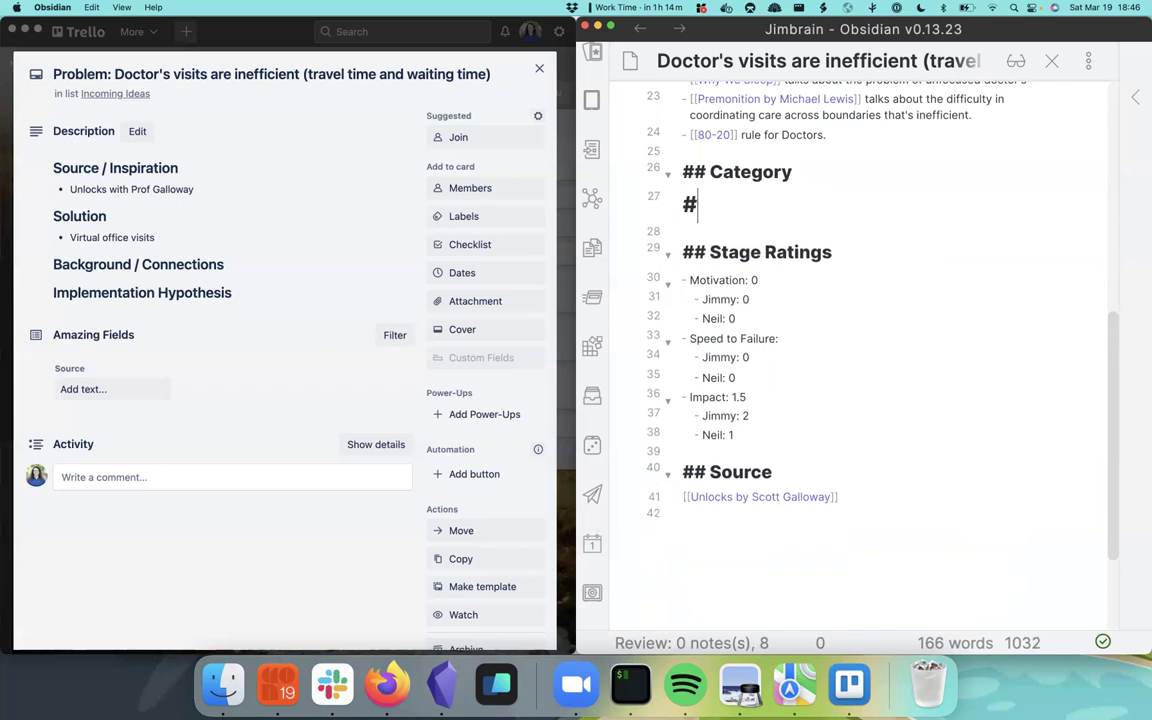
text(#Not)
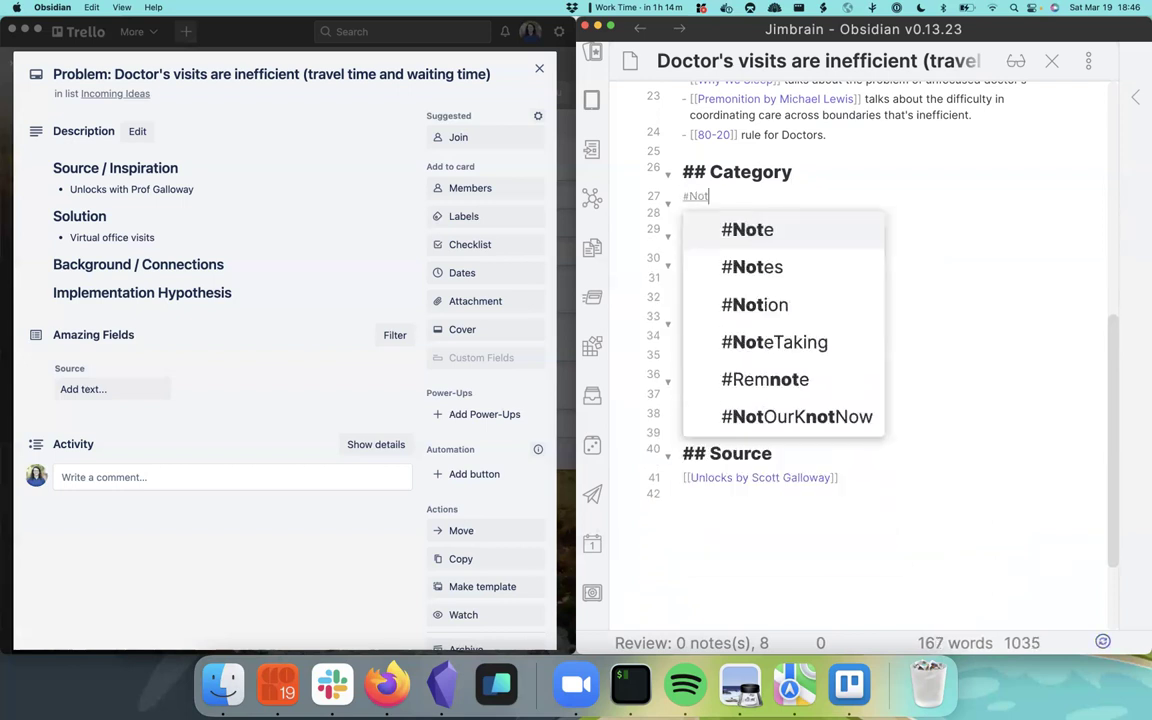
text(Ou)
key(Return)
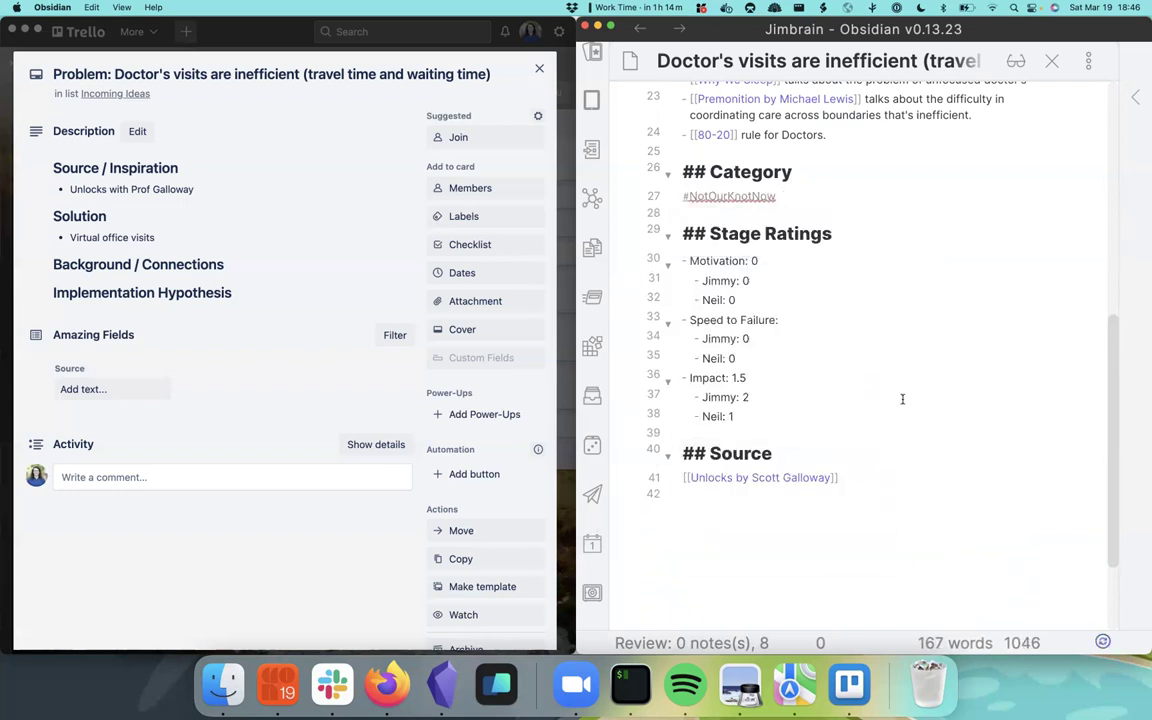